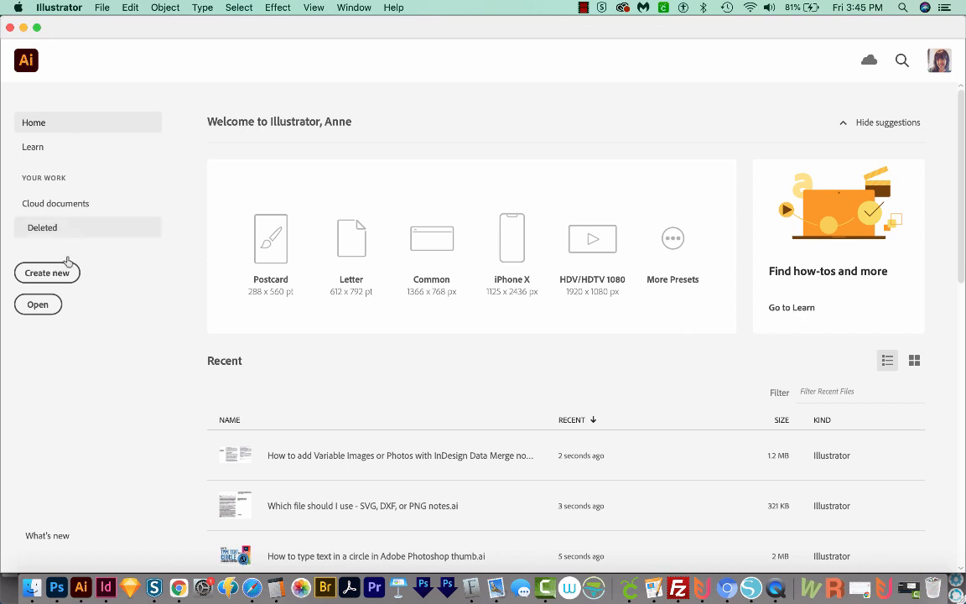
Create a new print document from the 612 x 792 pt Letter preset.
left_click(58, 270)
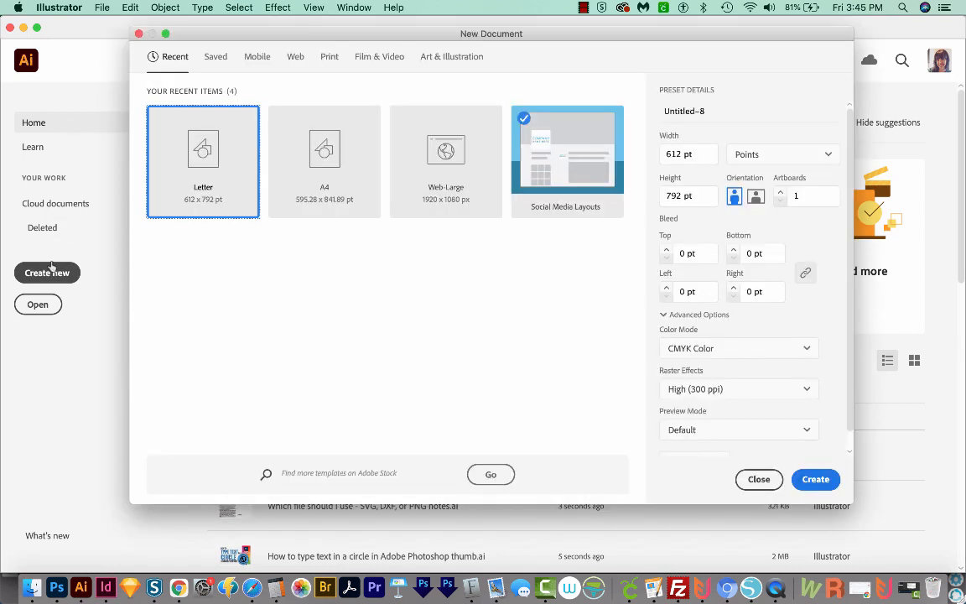
left_click(330, 57)
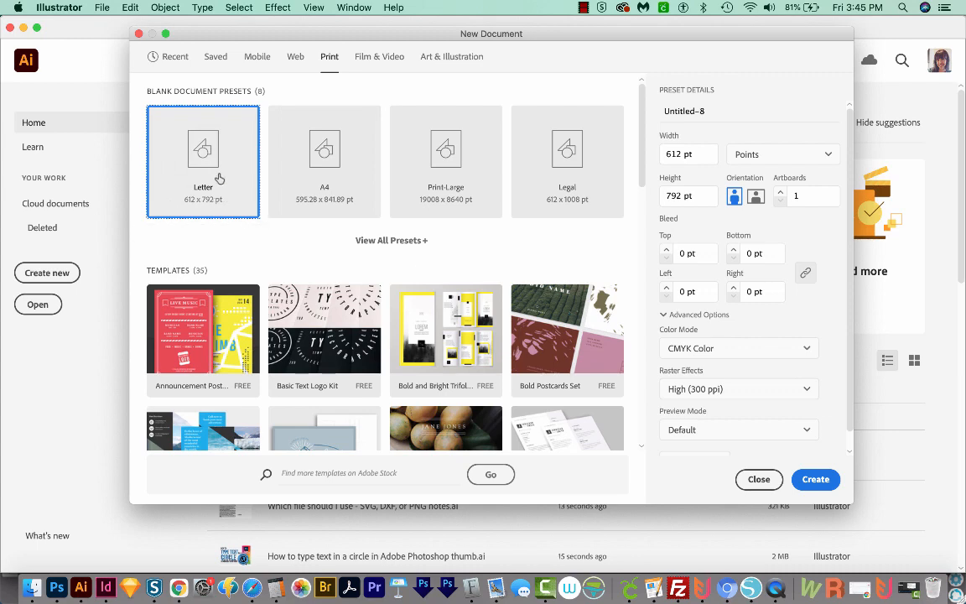
left_click(818, 481)
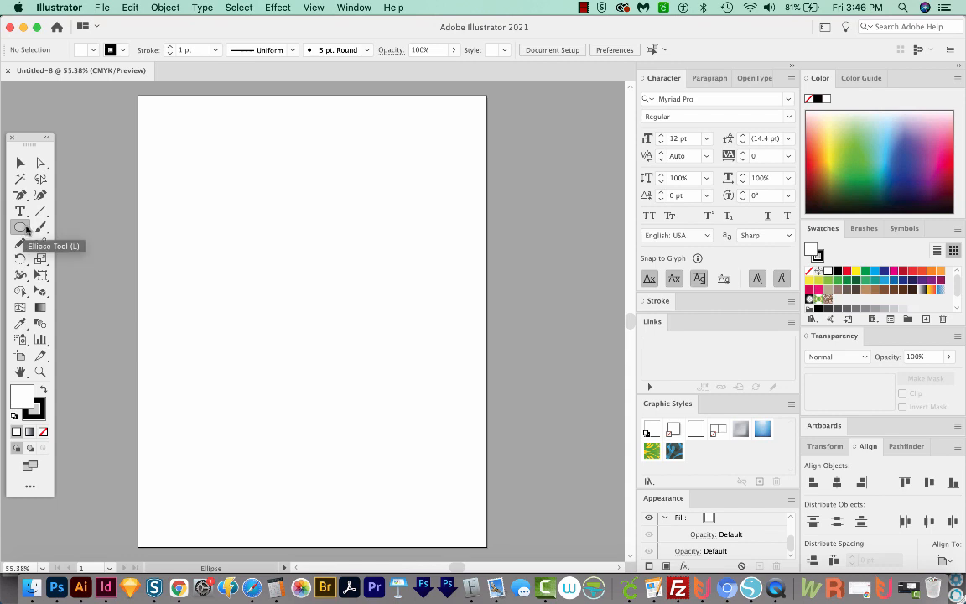
Draw a circle about 25 pt in diameter in the upper part of the artboard and fill it with pink.
mouse_move(279, 223)
left_mouse_down()
mouse_move(270, 219)
mouse_move(284, 236)
left_mouse_up()
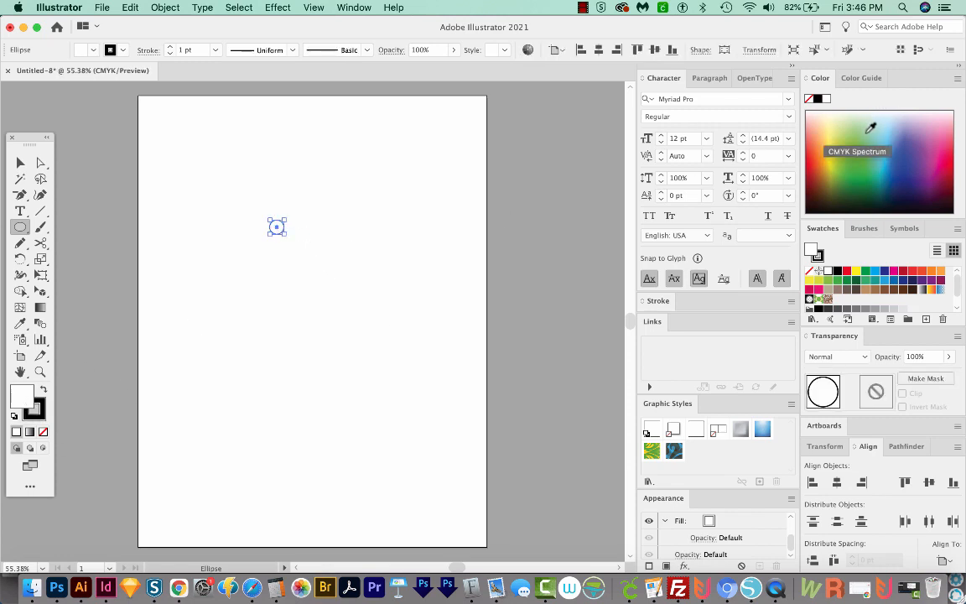
left_click(940, 137)
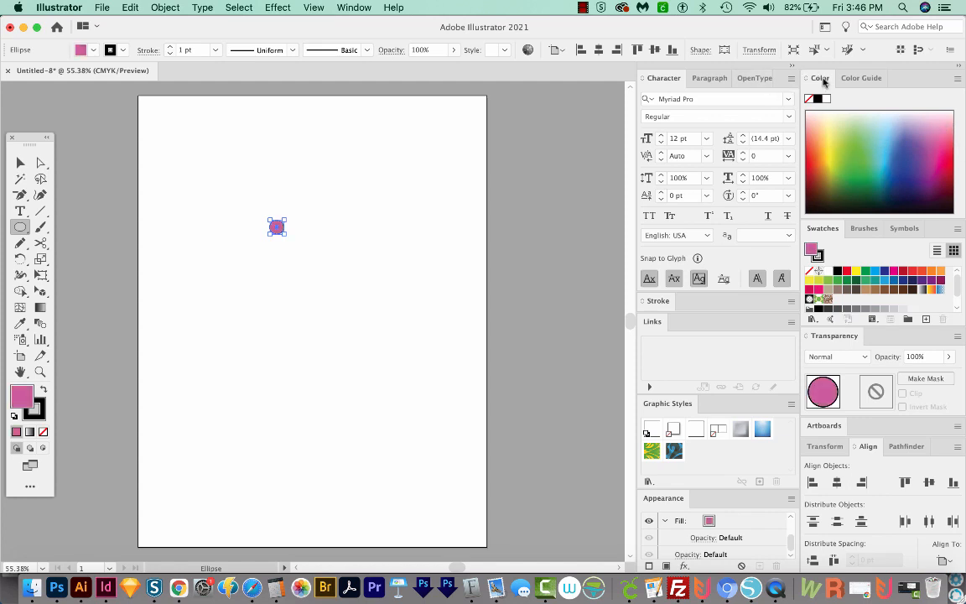
left_click(345, 8)
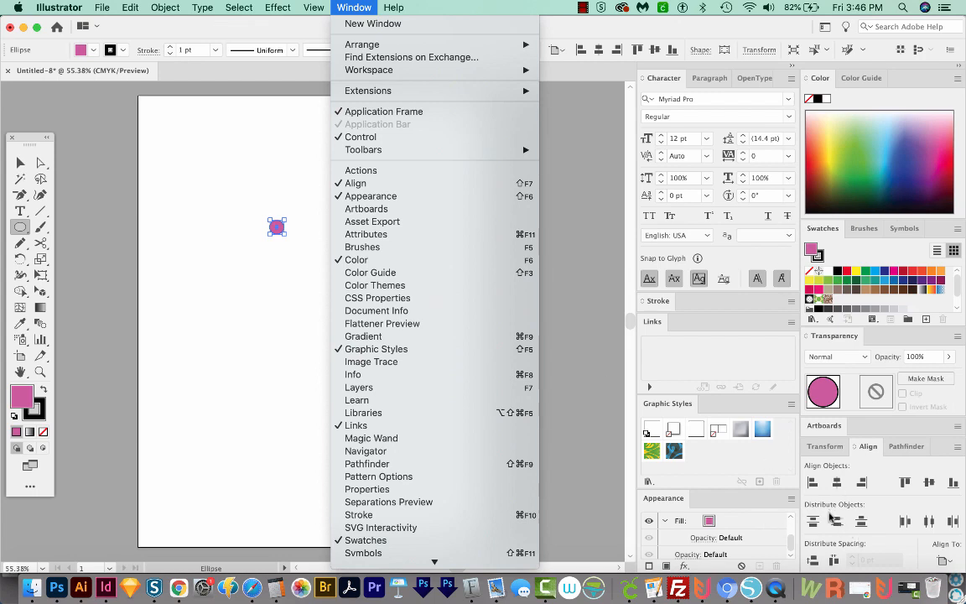
left_click(415, 4)
left_click(351, 7)
Remove the stroke from the small pink circle by setting it to None.
left_click(20, 163)
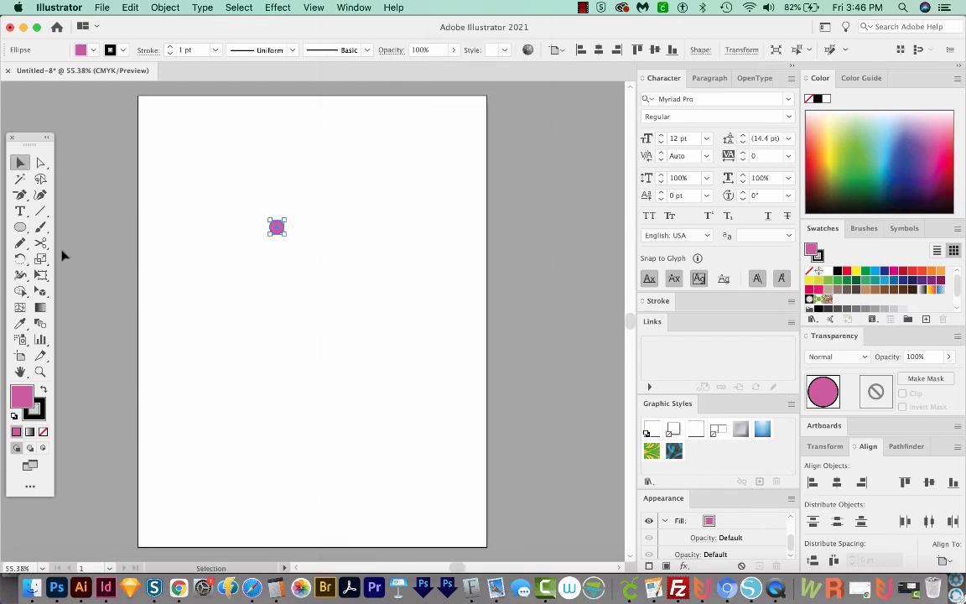
left_click(33, 417)
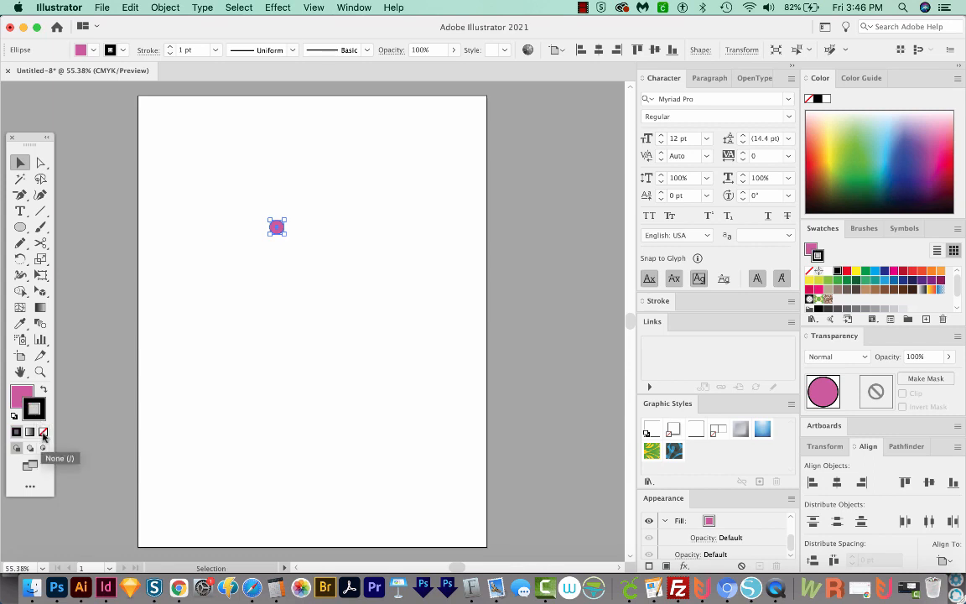
left_click(43, 432)
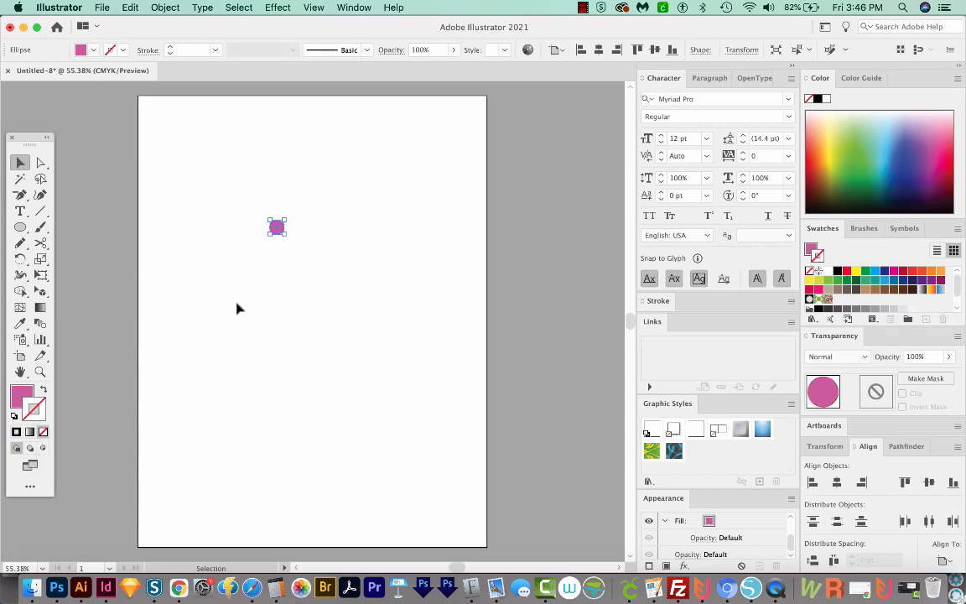
Make a new pattern from the selected pink circle and accept the notice about the added swatch.
key("z")
left_click_drag(465, 121, 118, 405)
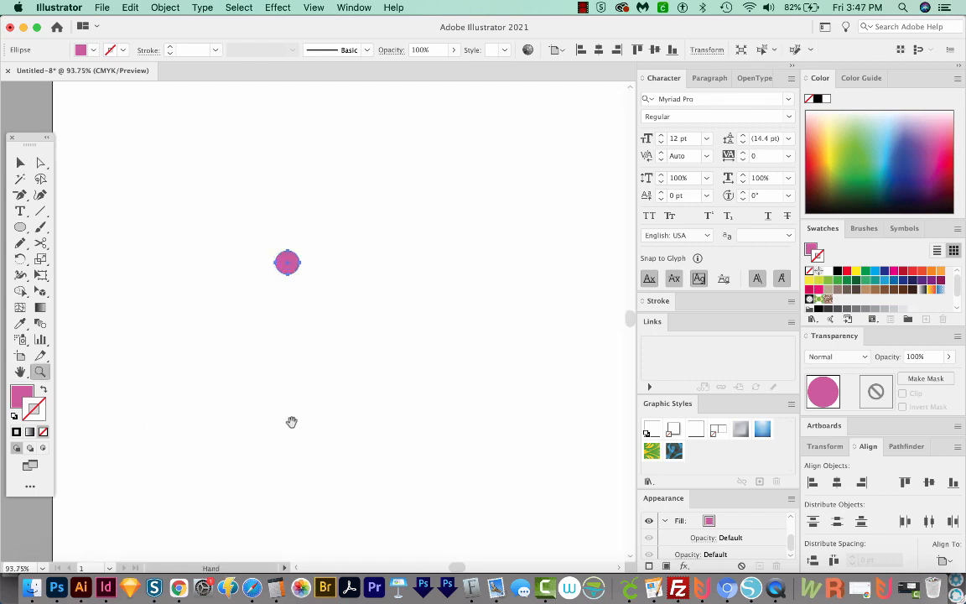
left_click_drag(291, 422, 289, 415)
key("v")
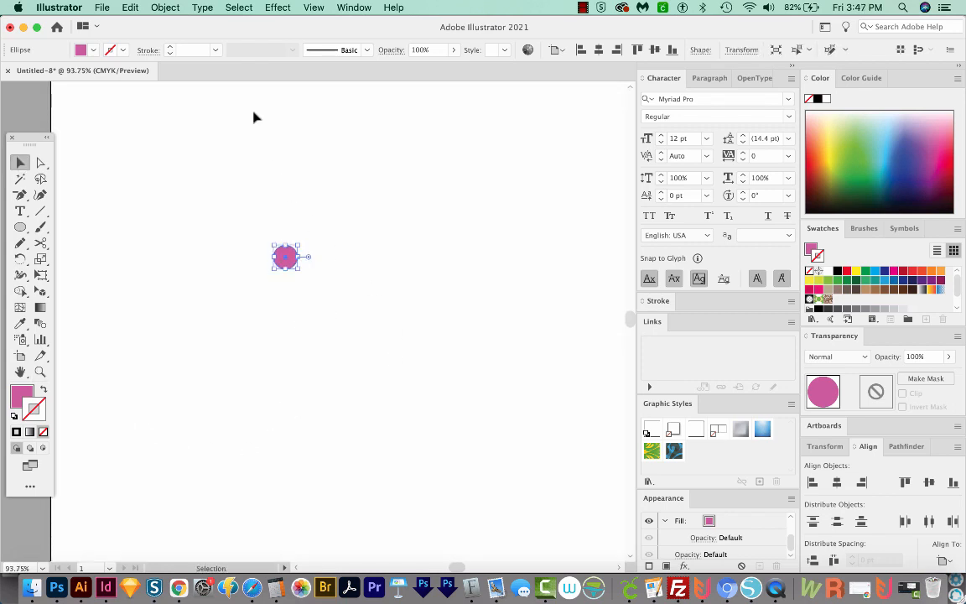
left_click(165, 8)
mouse_move(217, 338)
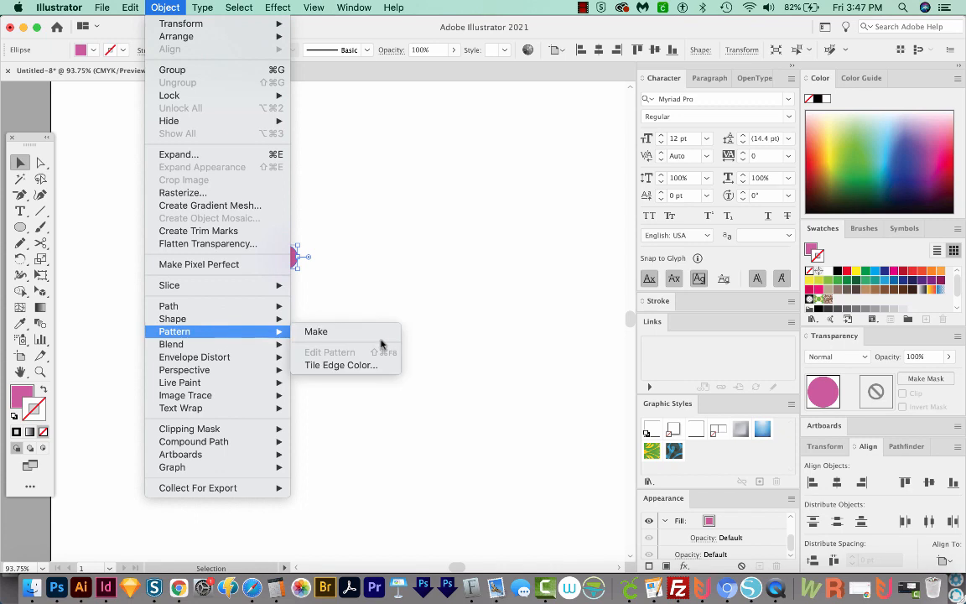
left_click(312, 332)
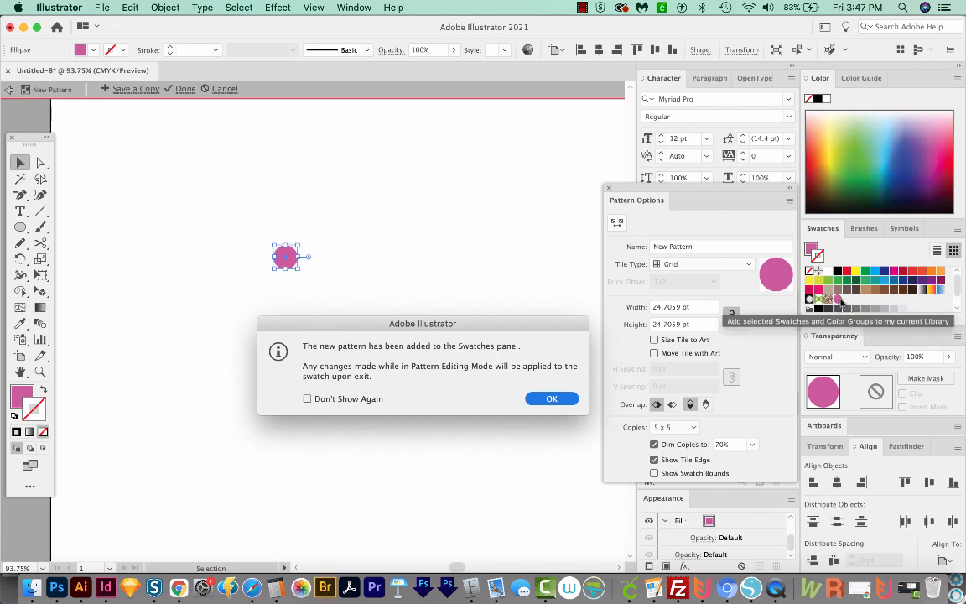
left_click(552, 398)
left_click_drag(682, 191, 497, 170)
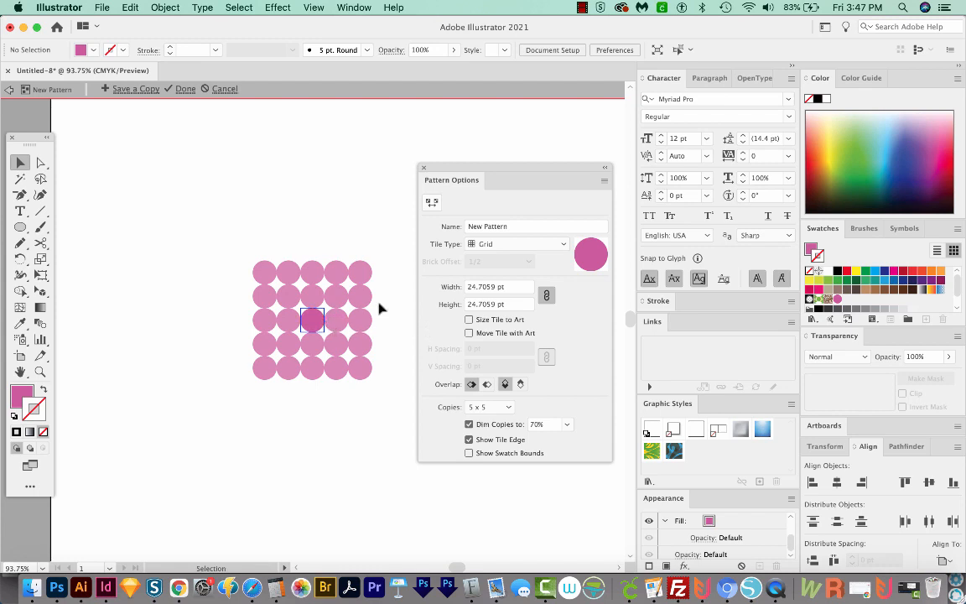
Try the Brick by Row and Brick by Column tile types on the dot pattern.
left_click(540, 244)
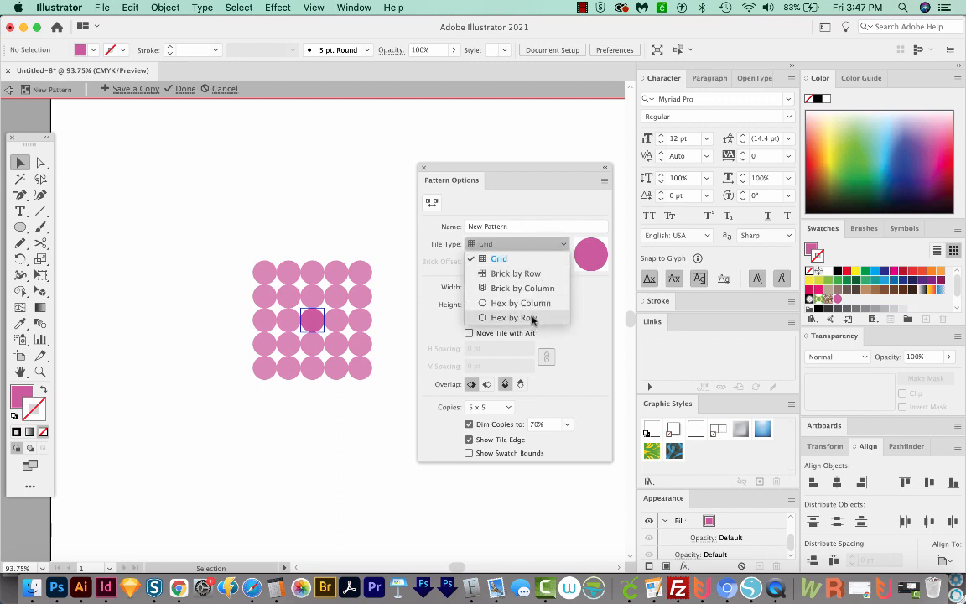
left_click(533, 274)
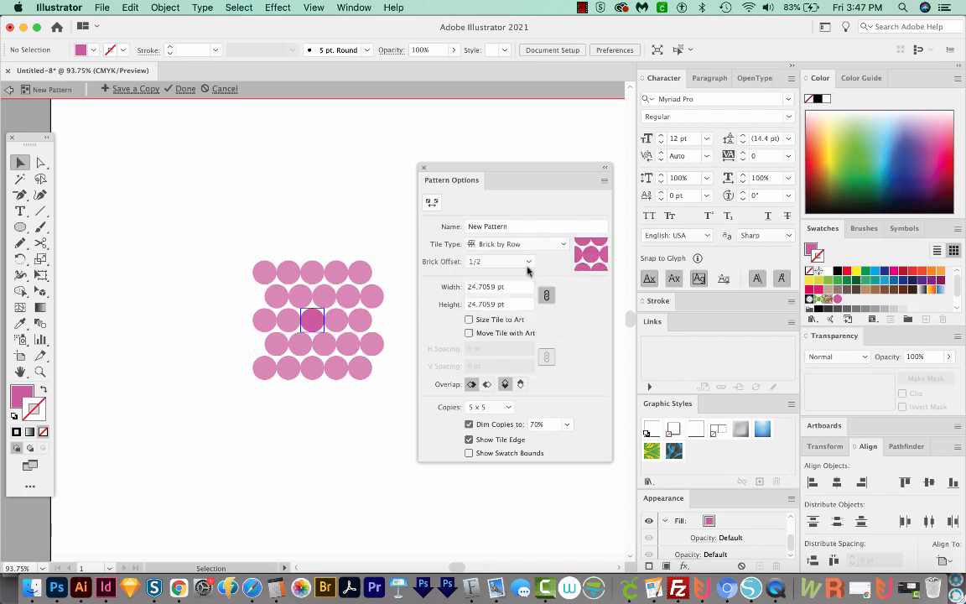
left_click(540, 245)
left_click(522, 287)
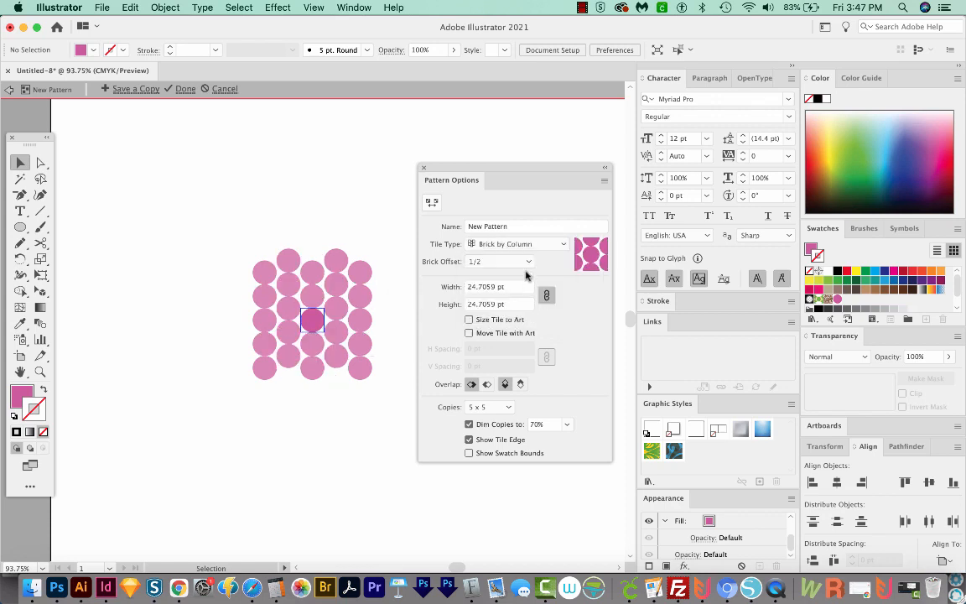
Set the dot pattern's tile type to Hex by Row.
left_click(540, 244)
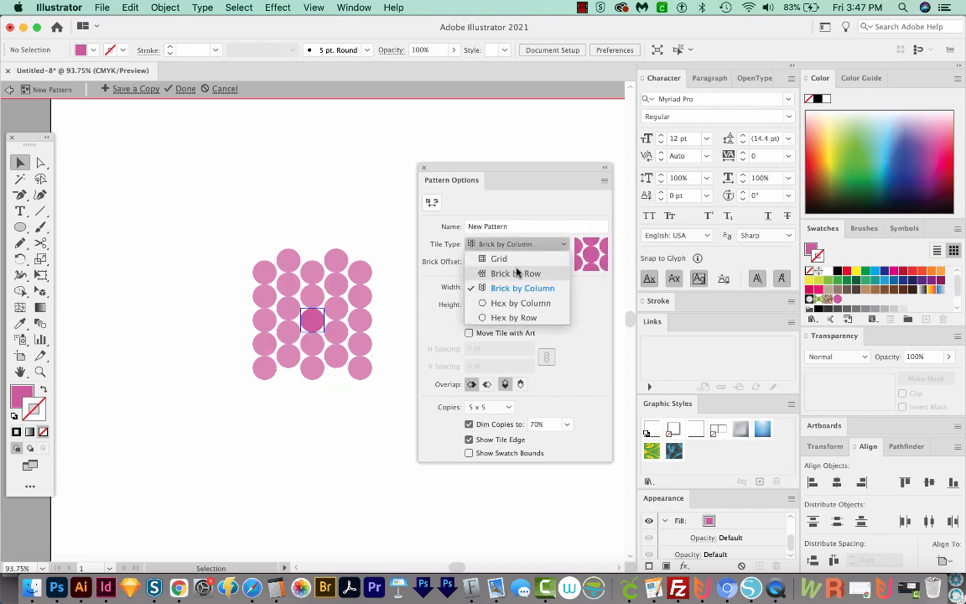
left_click(522, 319)
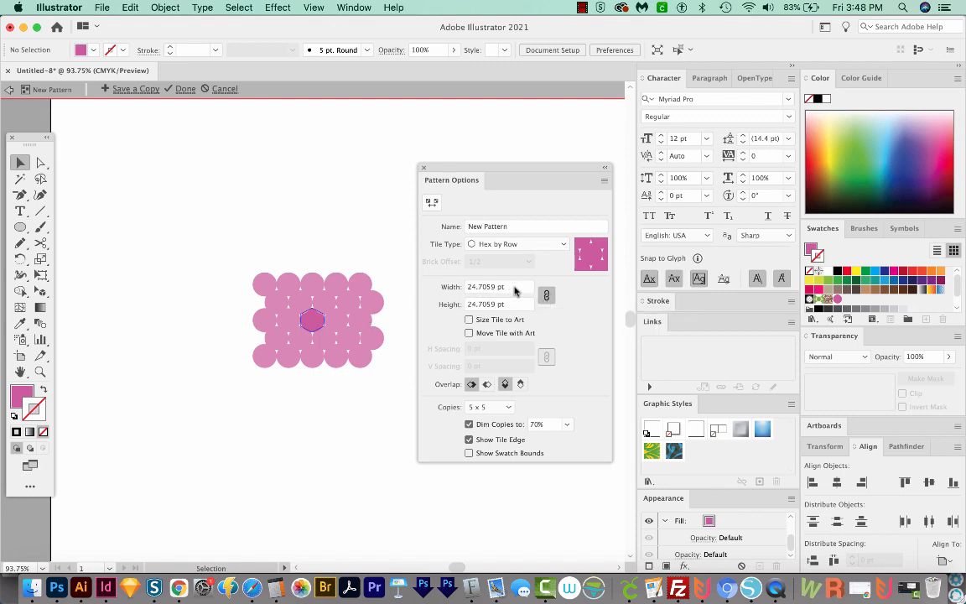
Try enlarging the pattern tile's linked width and height to 70 pt, and undo the enlargement.
left_click_drag(515, 290, 444, 283)
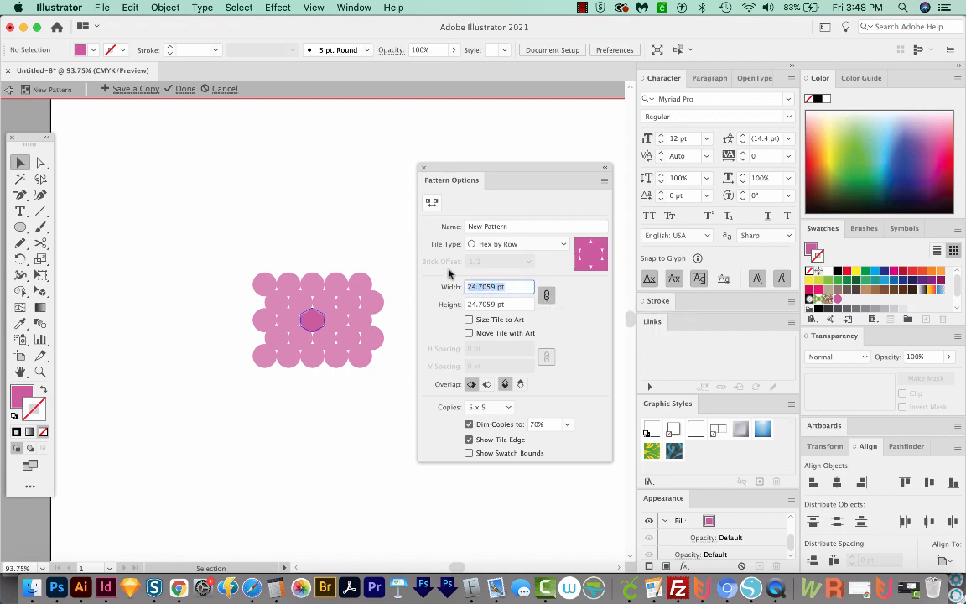
key("Up")
key("Up")
key("Up")
key("Up")
key("Up")
key("Up")
key("Up")
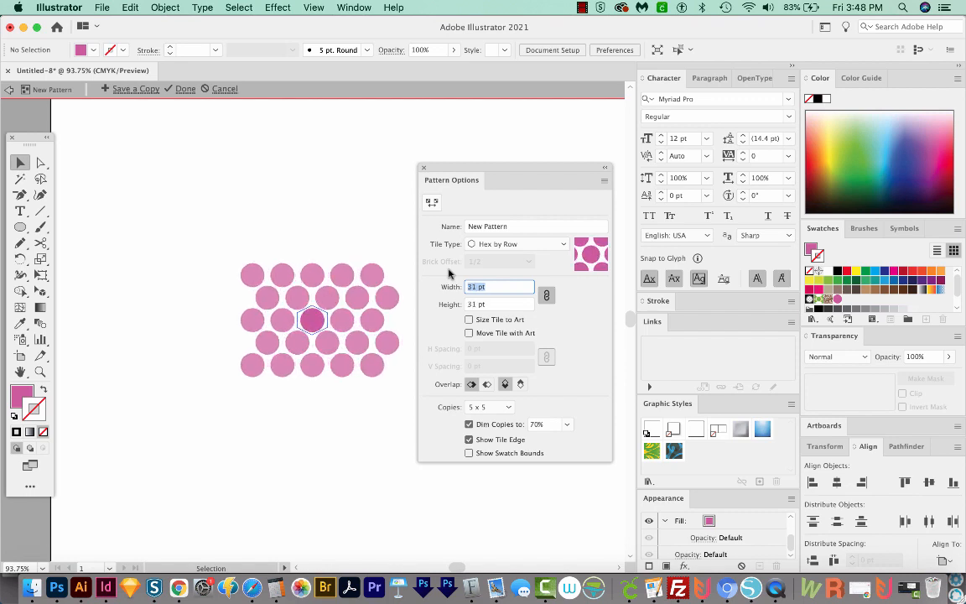
key("Up")
key("Up")
key("Up")
key("Up")
key("Up")
key("Up")
key("Up")
key("Up")
key("Up")
key("Up")
key("Up")
key("Up")
key("Up")
key("Up")
key("Up")
key("Up")
key("Up")
key("Up")
key("Up")
key("Up")
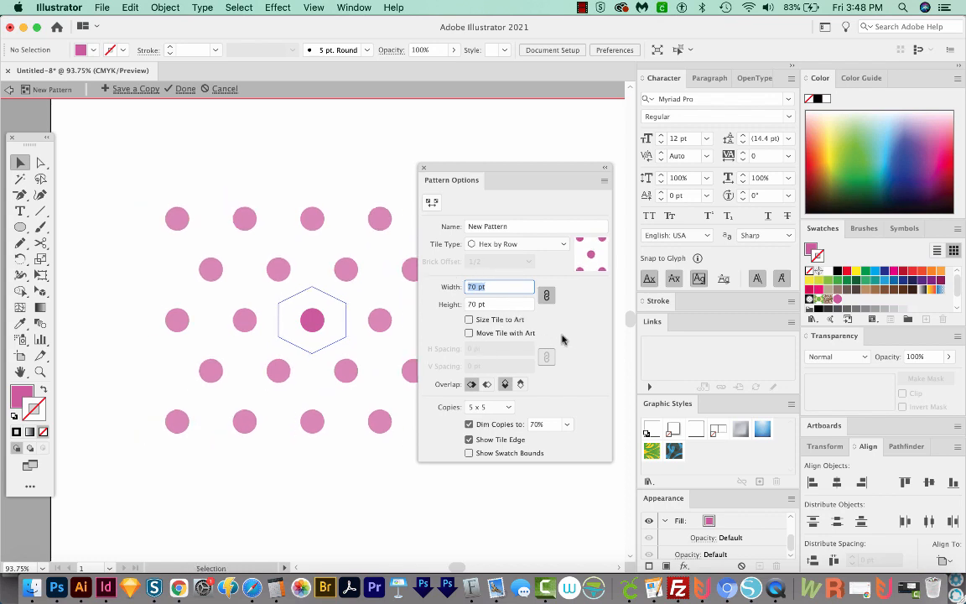
key("super+z")
key("super+z")
key("super+z")
key("super+z")
key("super+z")
key("super+z")
key("super+z")
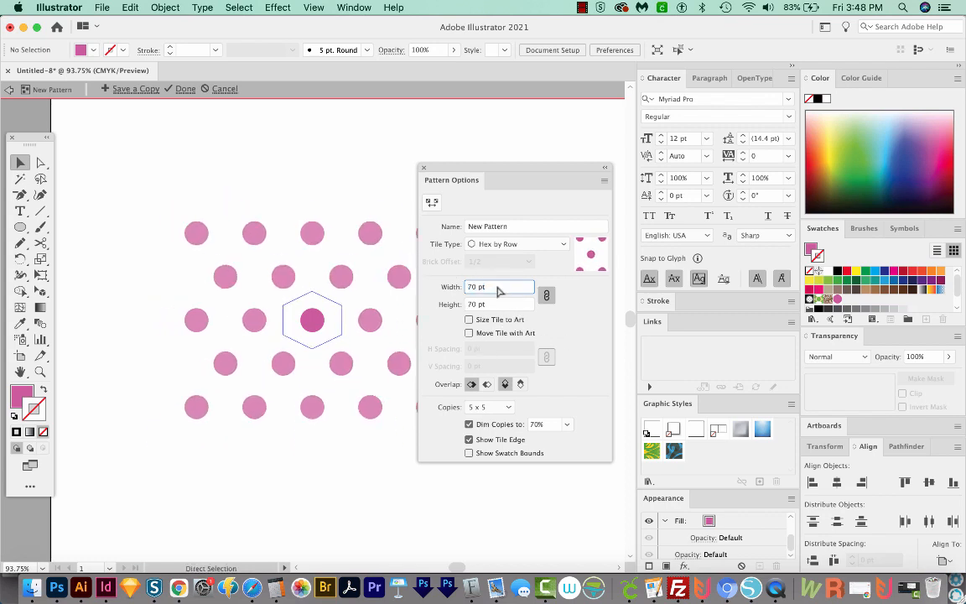
Enable Size Tile to Art and set the linked horizontal and vertical spacing to 20 pt.
left_click(468, 320)
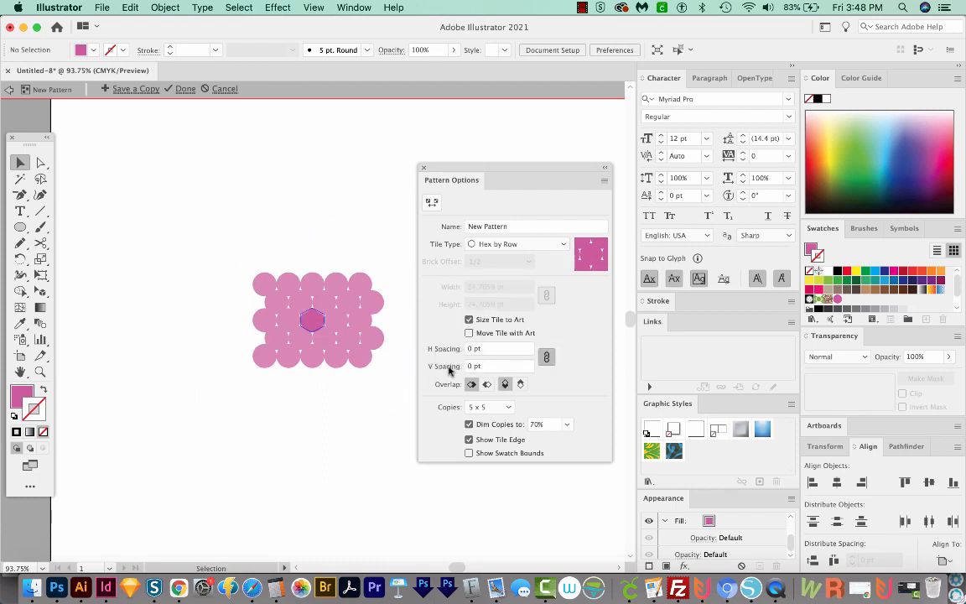
left_click(469, 348)
double_click(471, 345)
type("40")
key("Return")
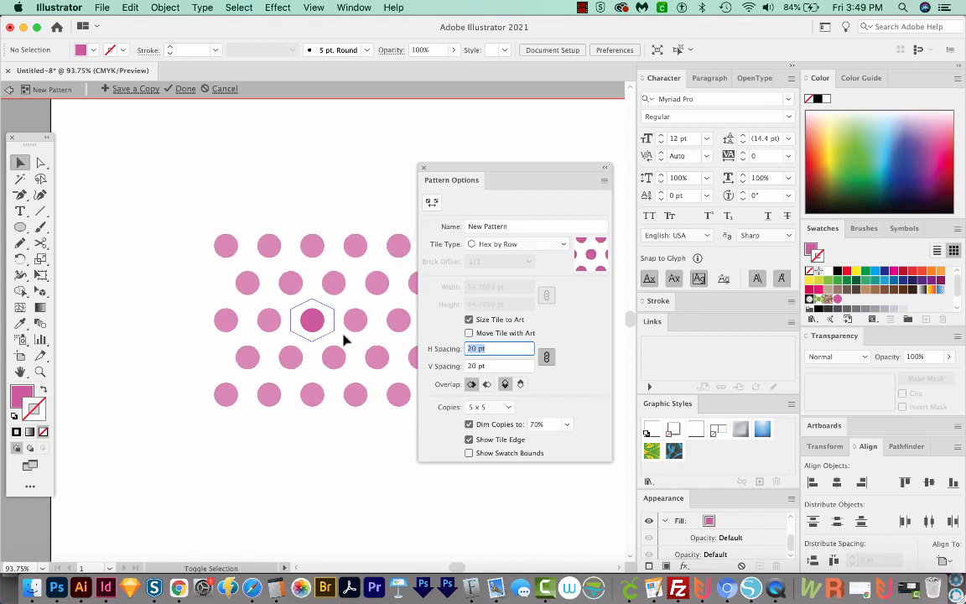
type("20")
key("Return")
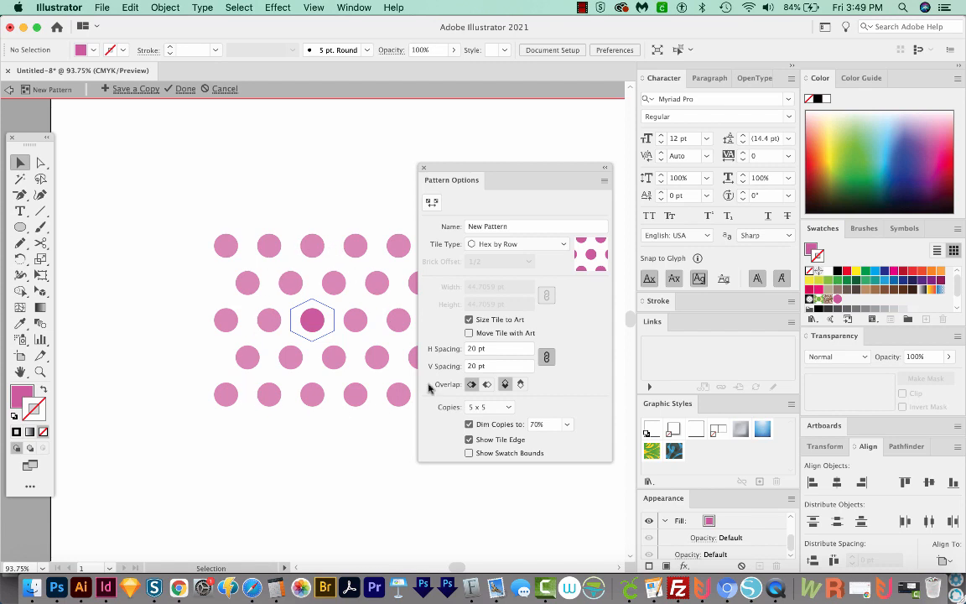
Preview the pattern with 9 x 9 copies and return the preview to 5 x 5.
left_click_drag(498, 170, 587, 164)
left_click(594, 402)
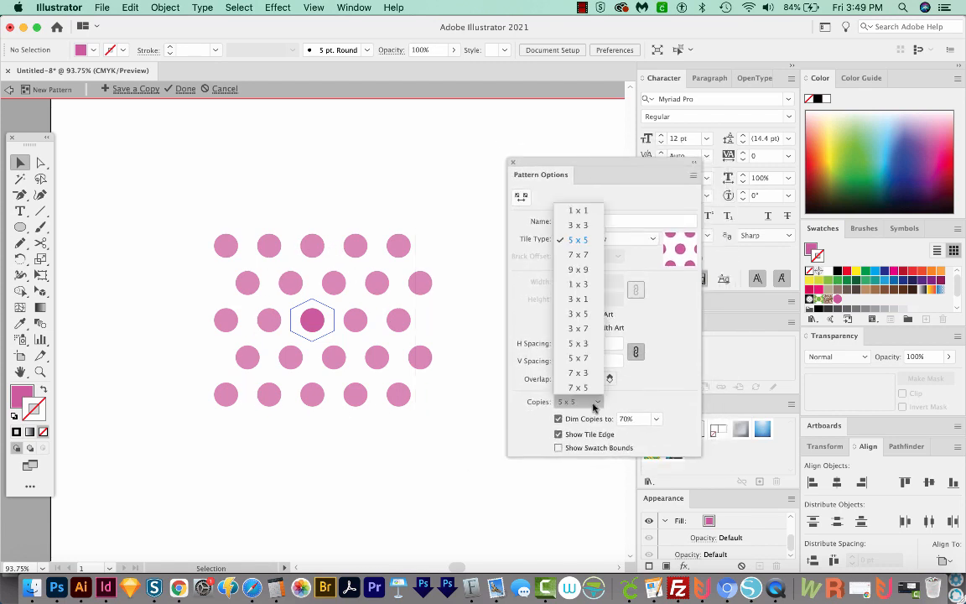
left_click(580, 270)
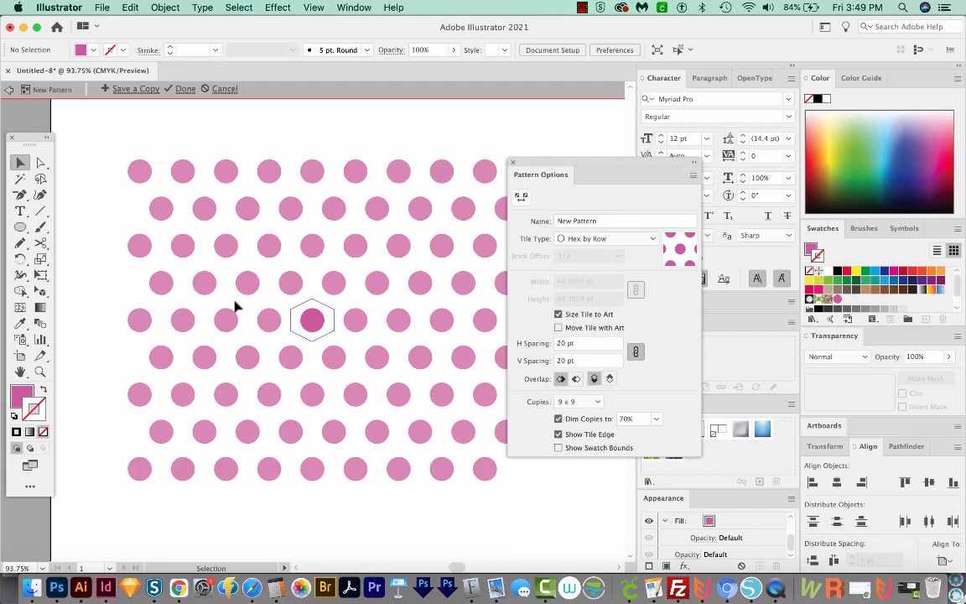
left_click(573, 402)
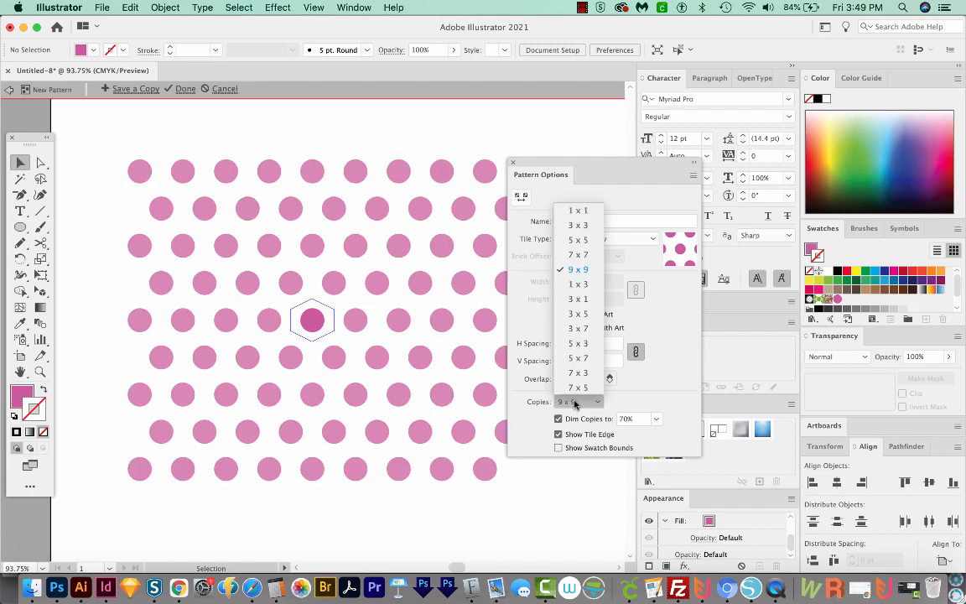
left_click(578, 246)
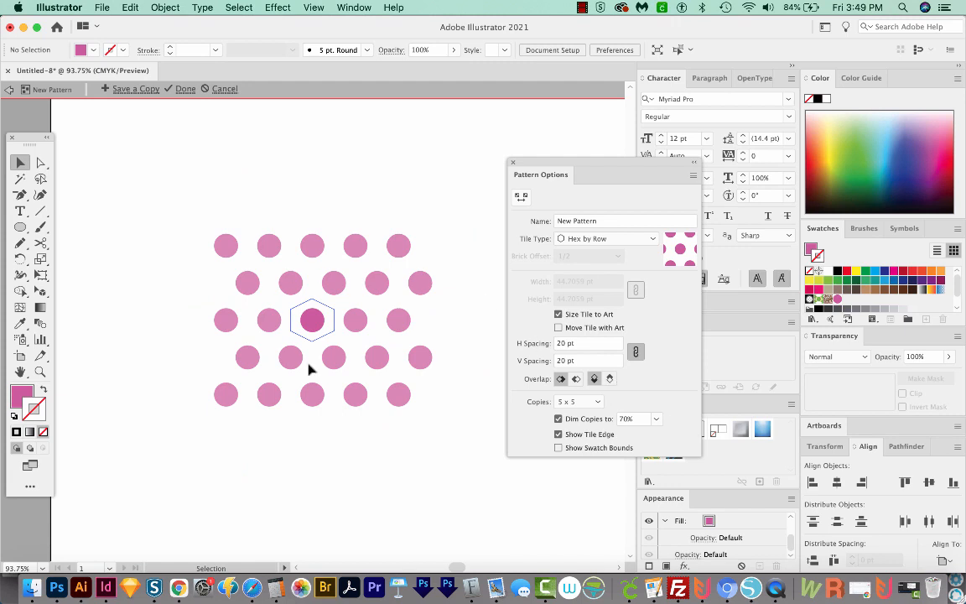
Finish editing the dot pattern and save it to its swatch.
left_click(182, 89)
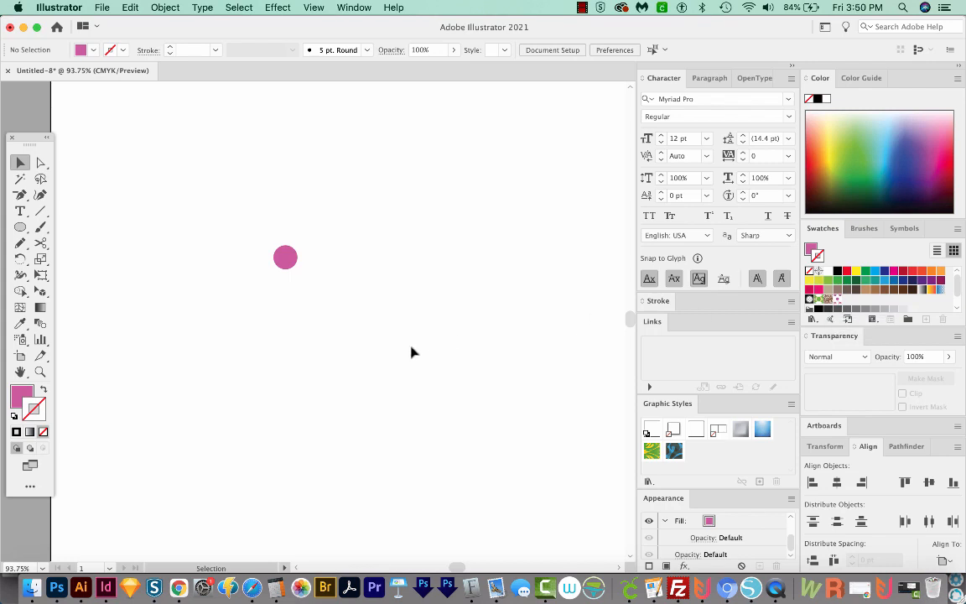
Draw a large circle in the lower half of the artboard, below the small pink circle.
key("super+minus")
key("super+minus")
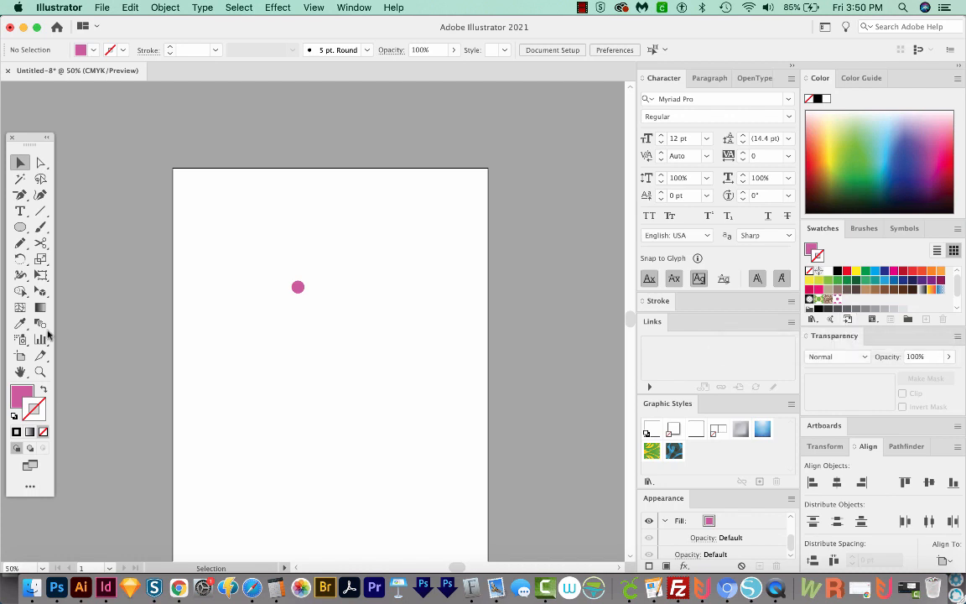
key("l")
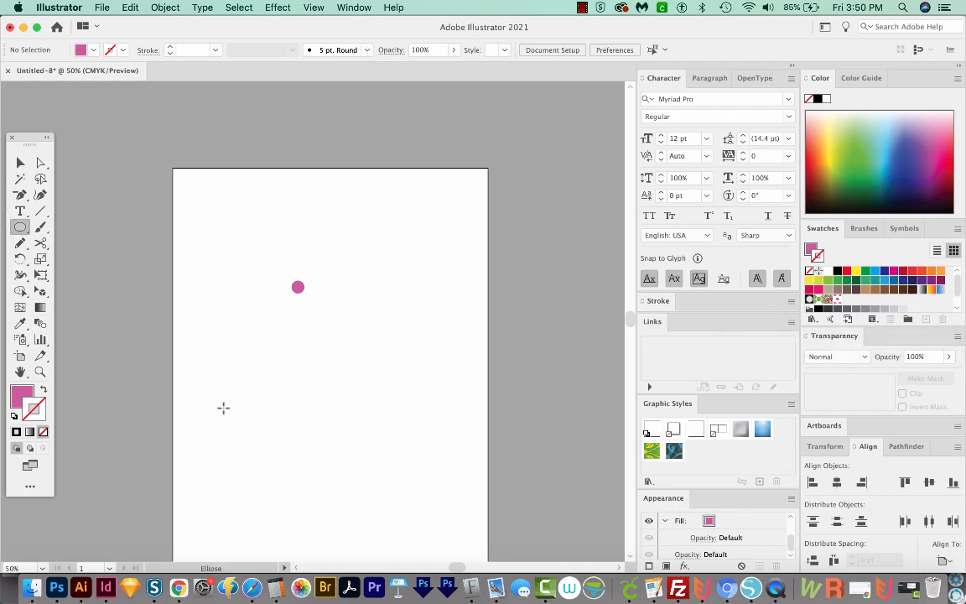
left_click_drag(224, 341, 425, 472)
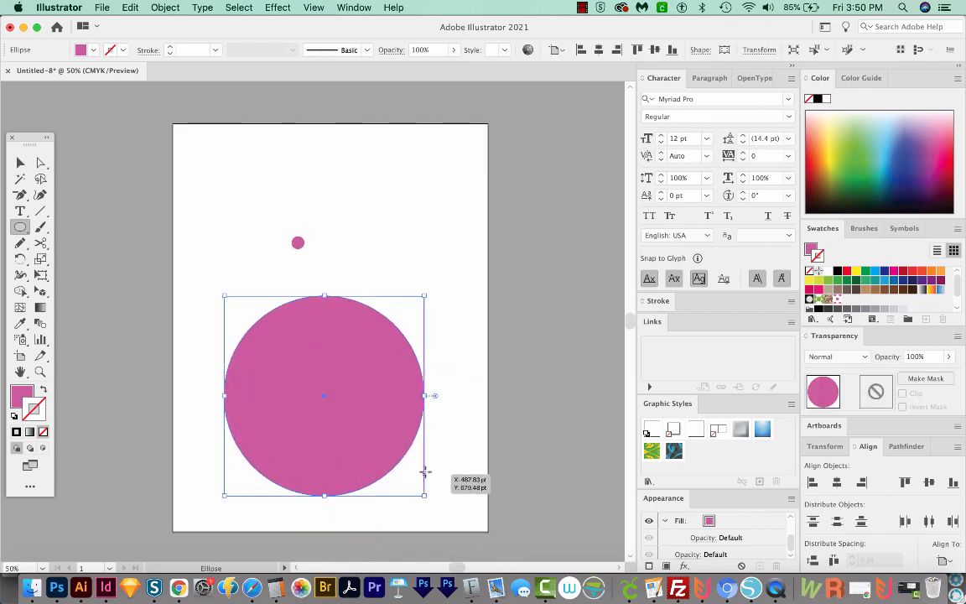
Fill the large circle with the pink polka dot pattern swatch.
left_click(22, 393)
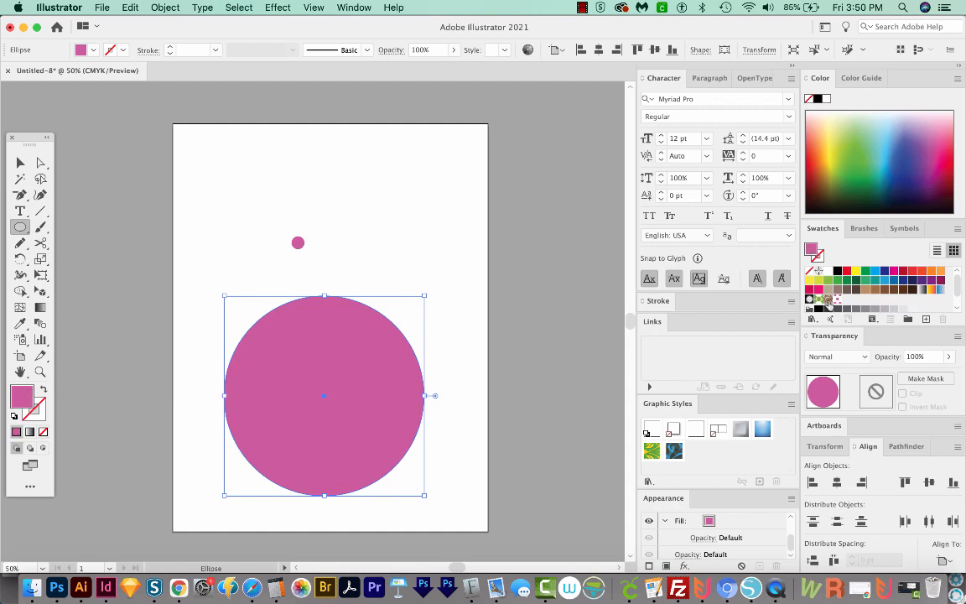
left_click(836, 300)
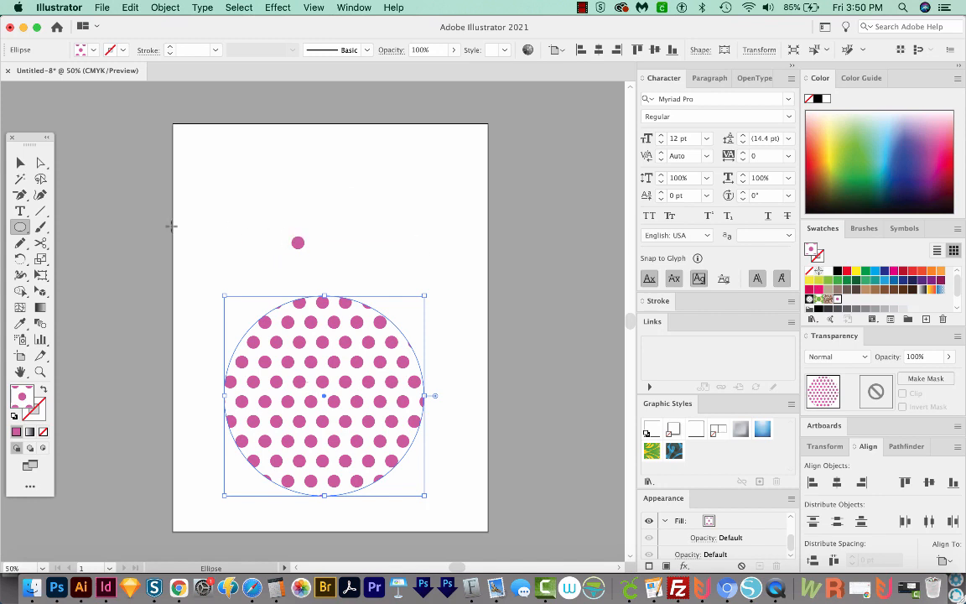
Draw a square above the large circle and swap its fill and stroke so the dot pattern is on the stroke.
left_click_drag(21, 232, 106, 224)
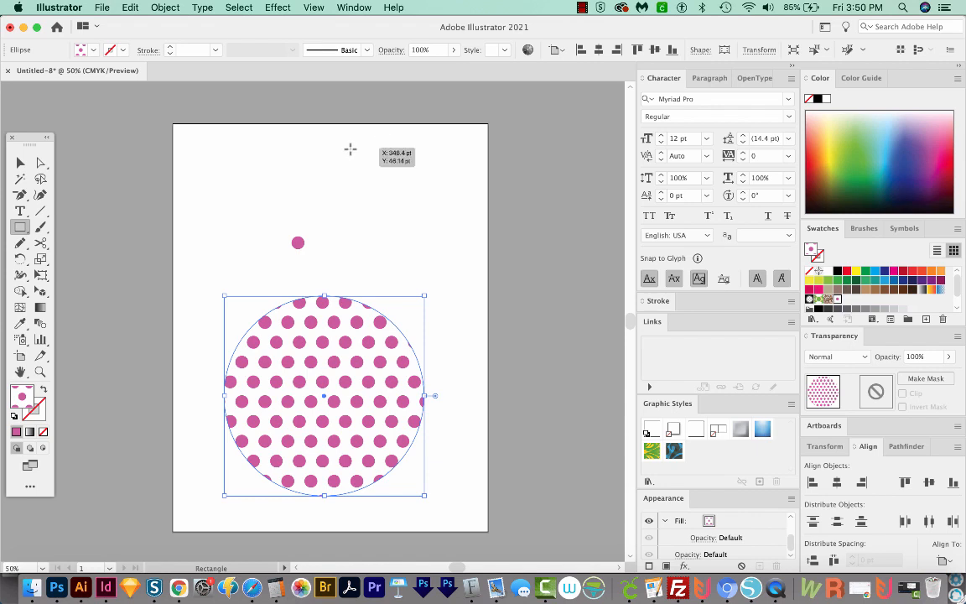
left_click_drag(343, 151, 451, 277)
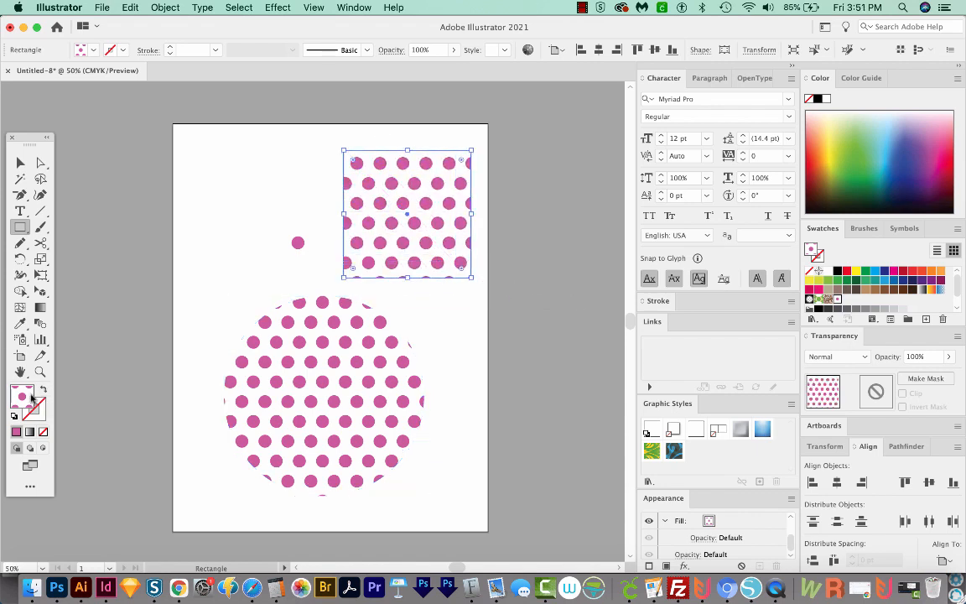
left_click(43, 391)
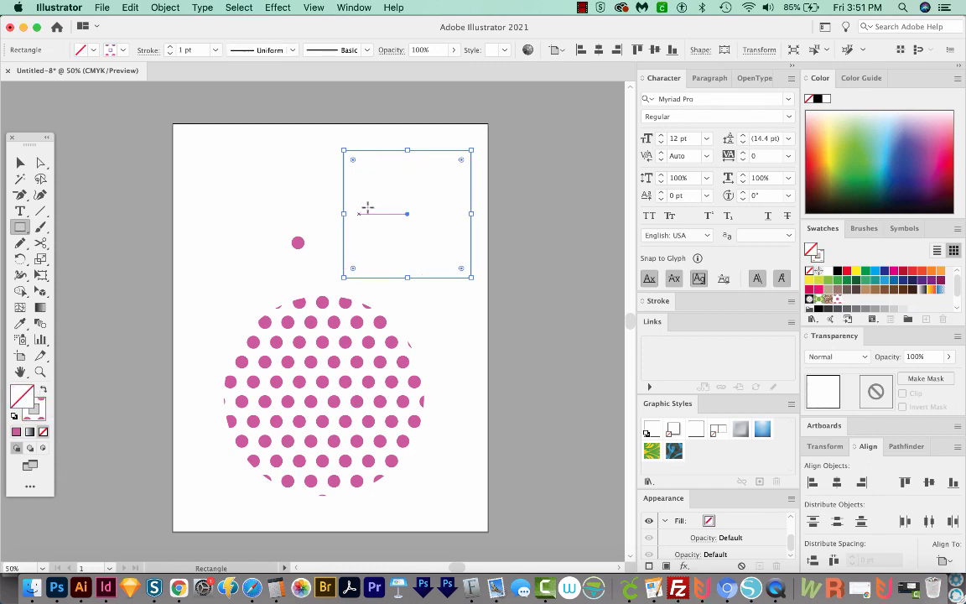
Set the square's patterned stroke weight to 59 pt.
triple_click(192, 49)
type("20")
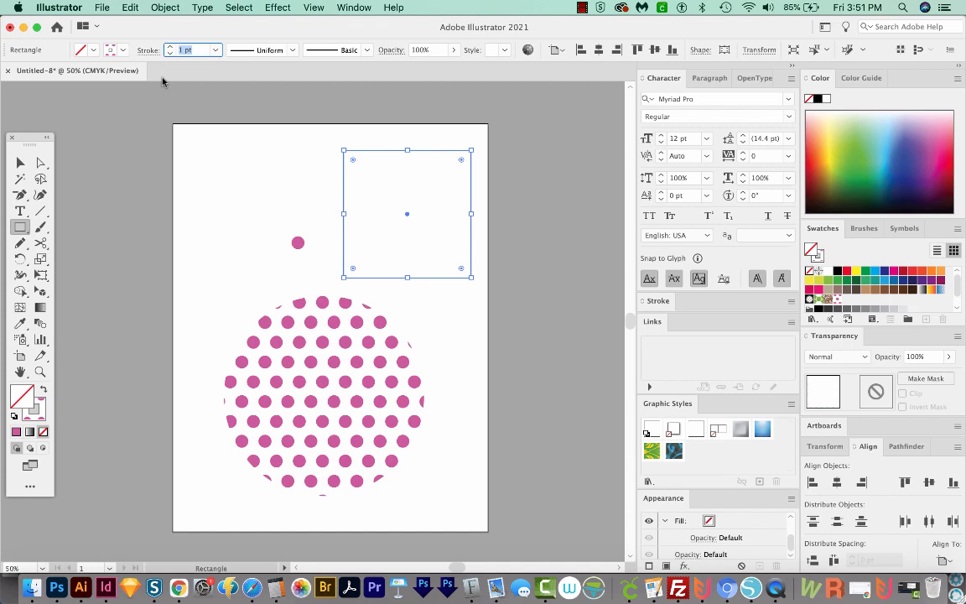
key("Return")
type("40")
key("Return")
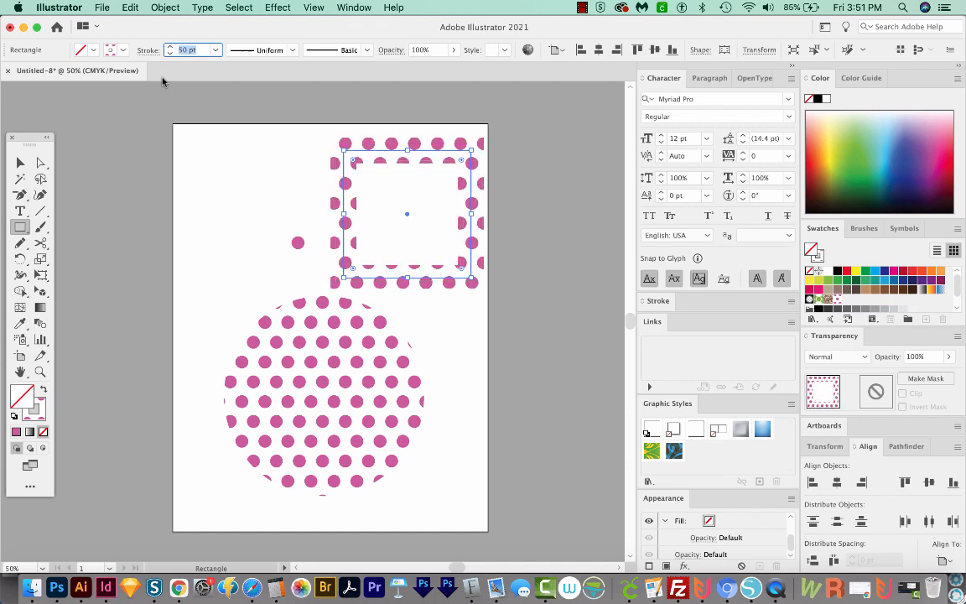
type("60")
key("Return")
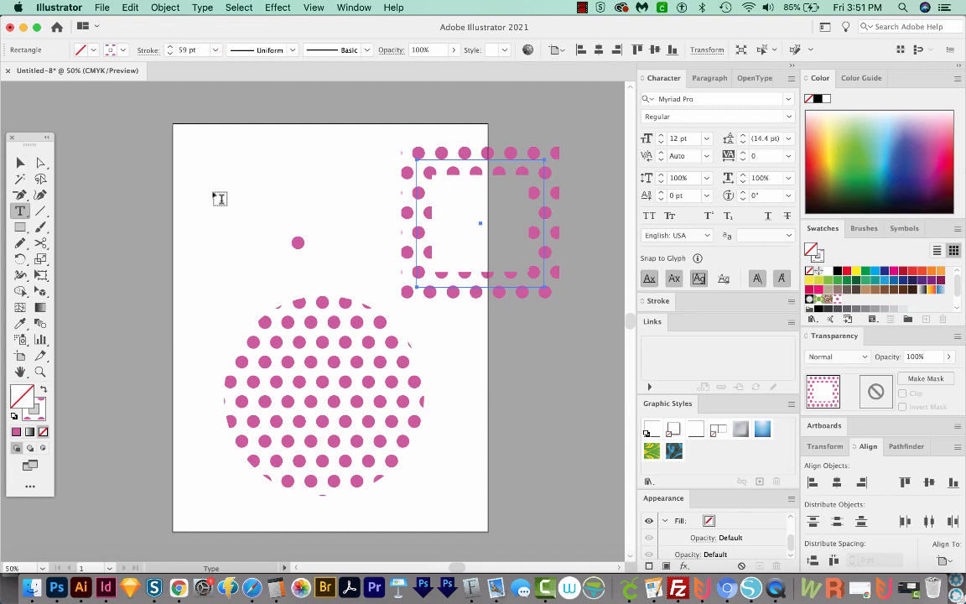
Add the point text "TEXT" in the upper part of the artboard, beside the patterned square.
left_click(216, 194)
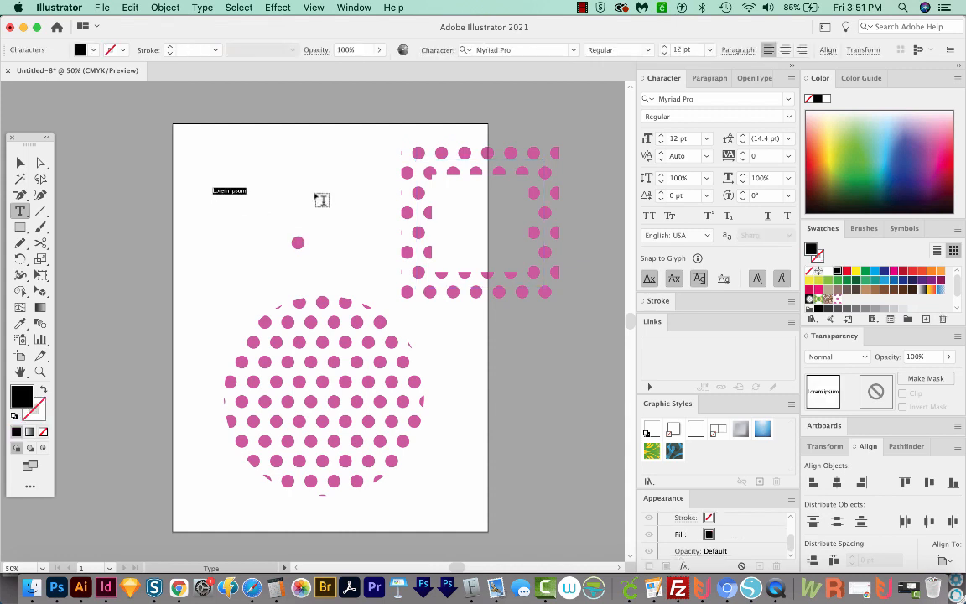
type("TEXT")
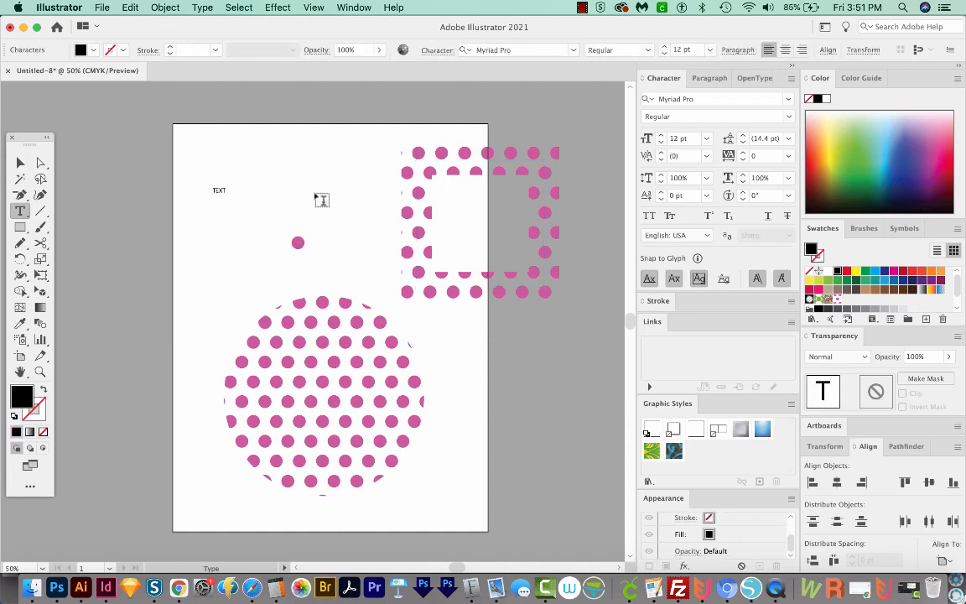
left_click(20, 162)
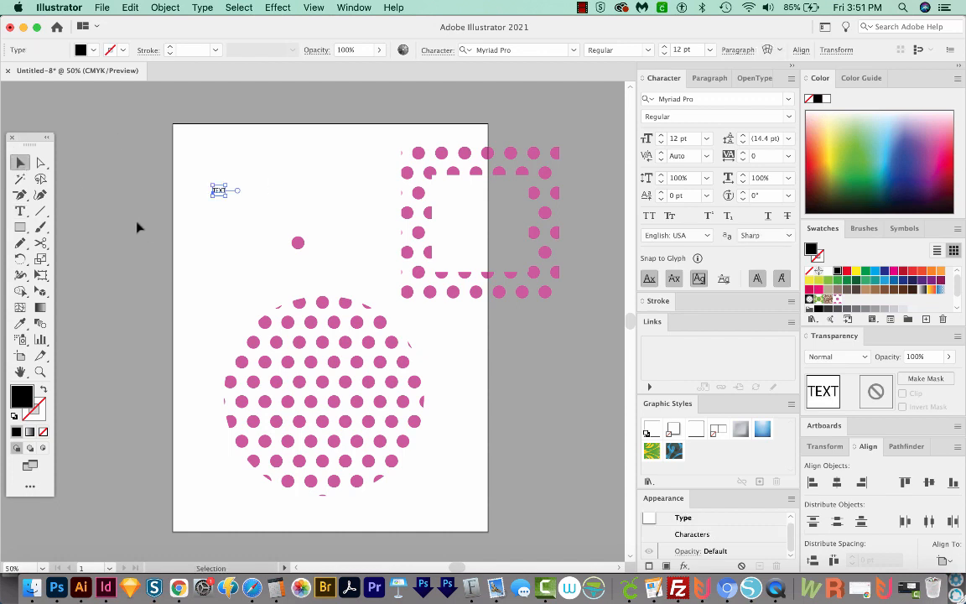
Enlarge the text to about 149 pt above the small circle and fill it with the polka dot pattern swatch.
left_click_drag(217, 202, 378, 321)
left_click_drag(332, 244, 310, 200)
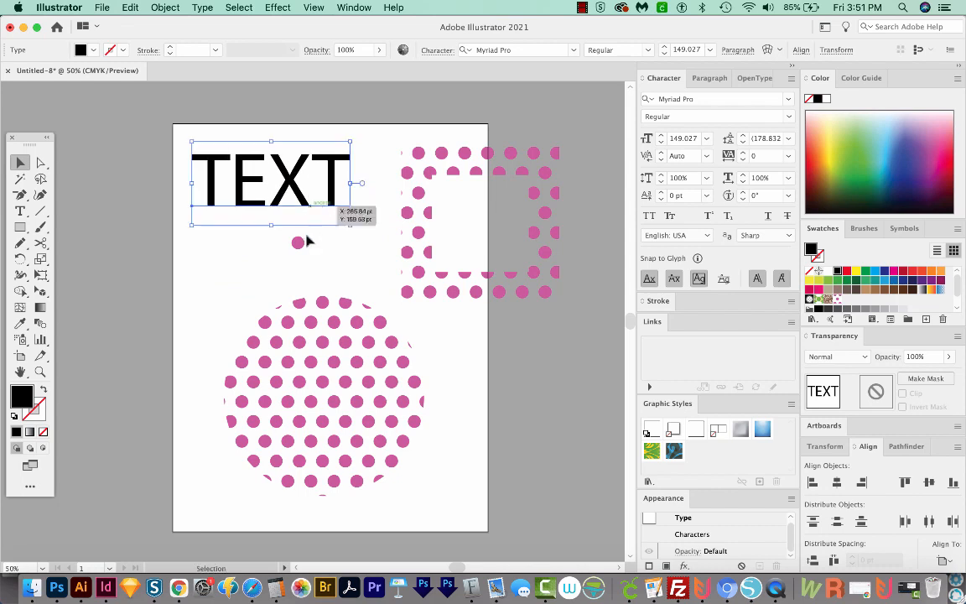
left_click(836, 299)
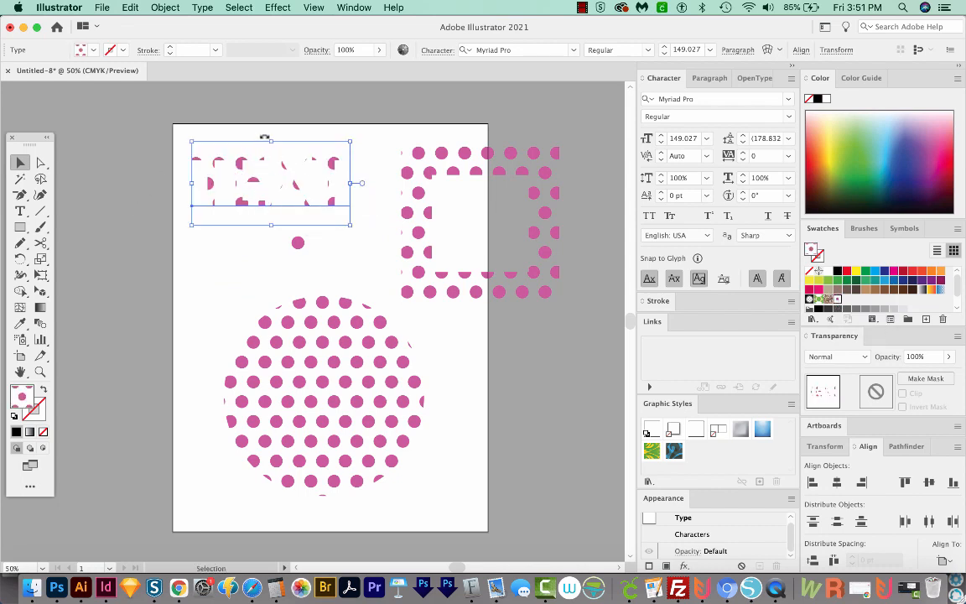
Open the polka dot swatch for pattern editing and set the linked horizontal and vertical spacing to 10 pt.
double_click(837, 299)
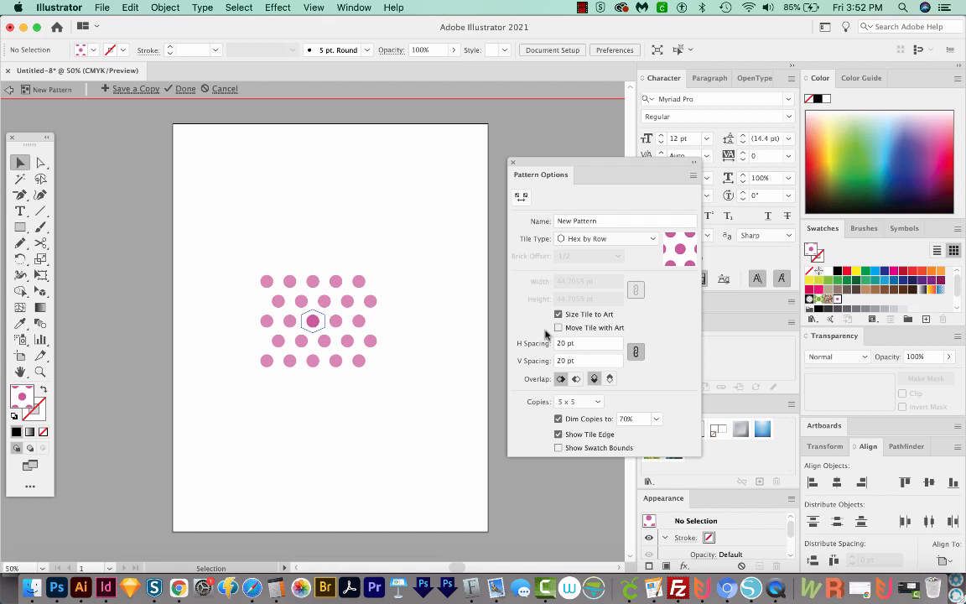
left_click_drag(586, 345, 476, 326)
key("shift+Down")
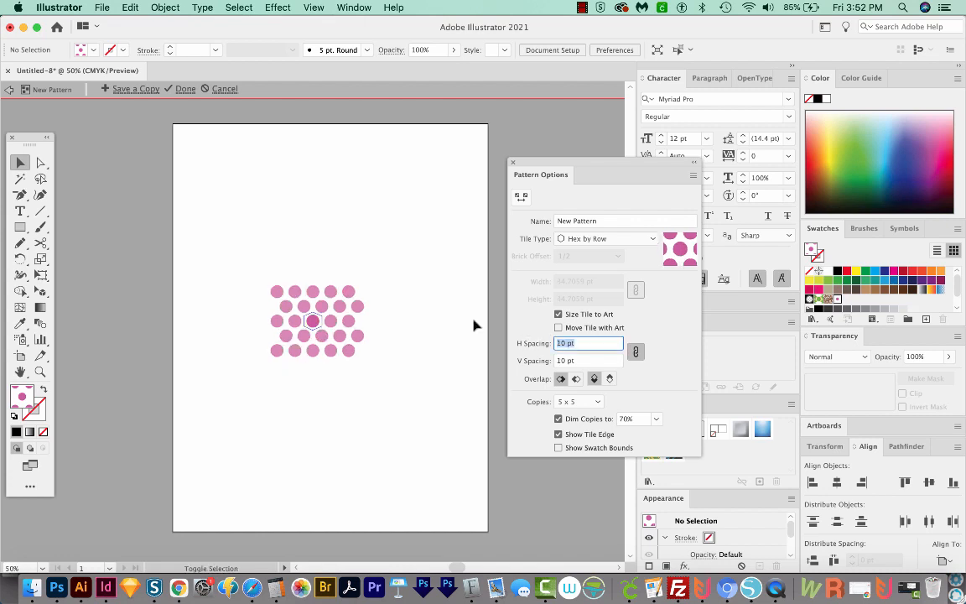
key("Return")
Shrink the pattern tile's central dot to about half its size.
key("z")
left_click_drag(394, 271, 225, 407)
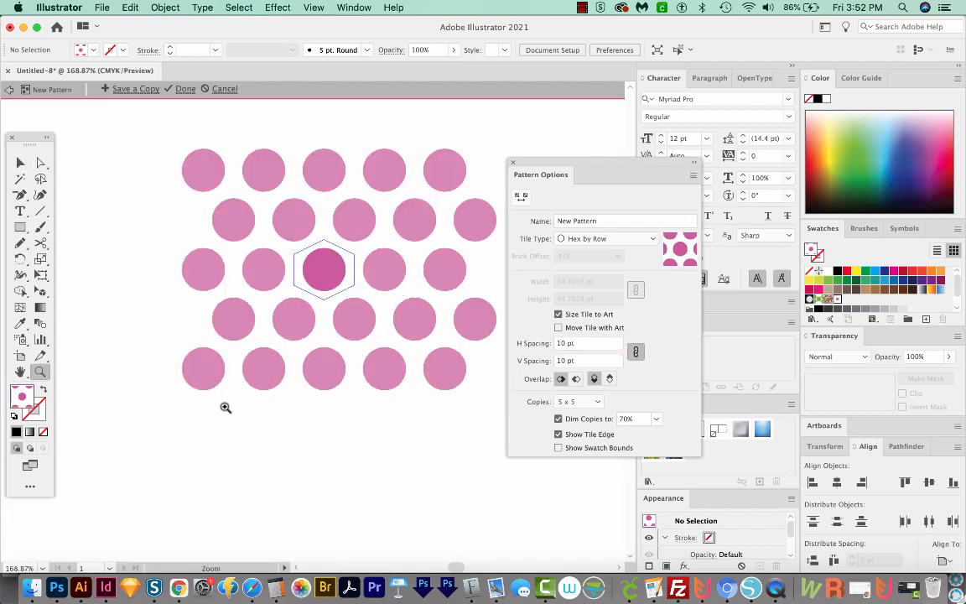
left_click(19, 162)
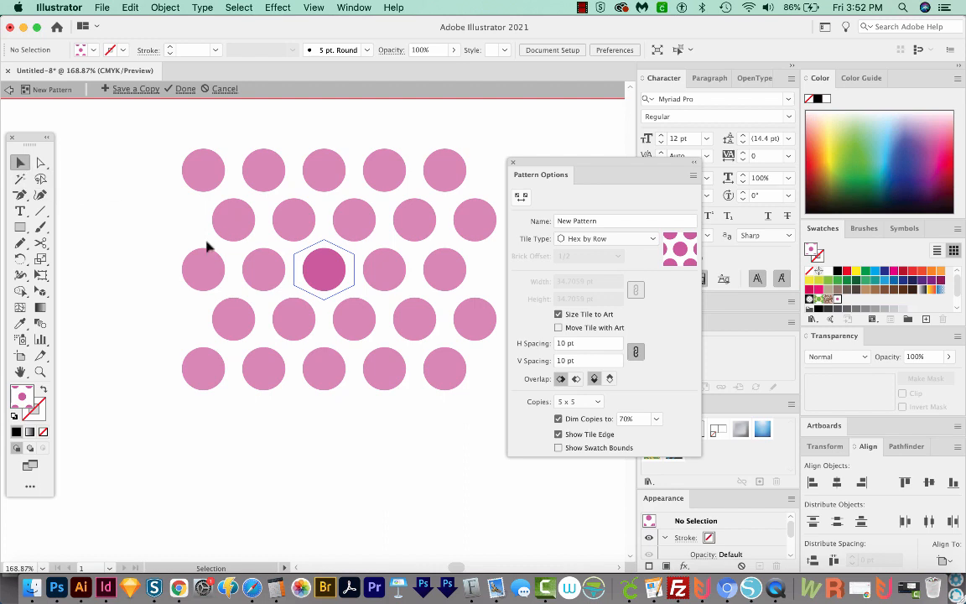
left_click(329, 277)
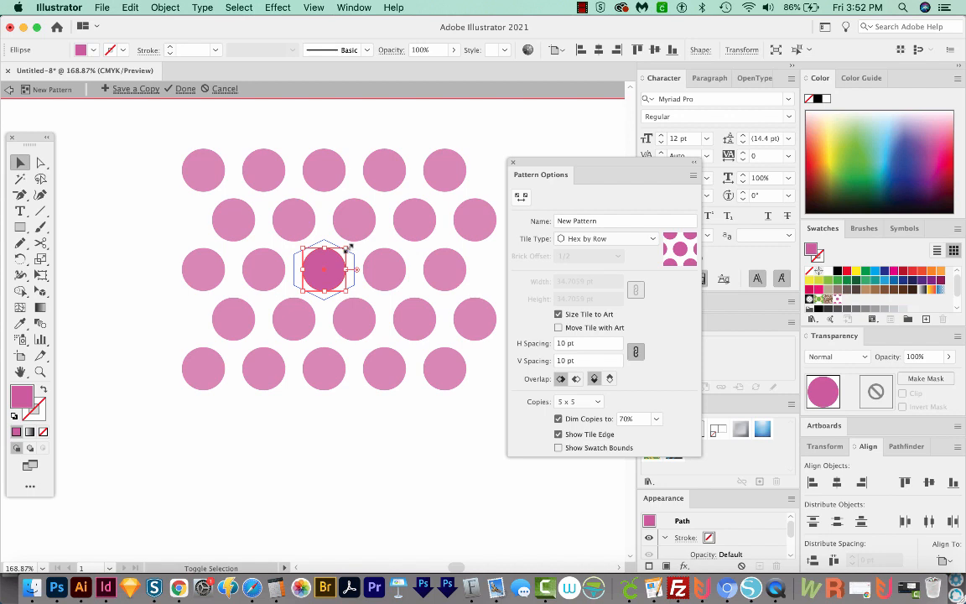
left_click_drag(348, 249, 338, 260)
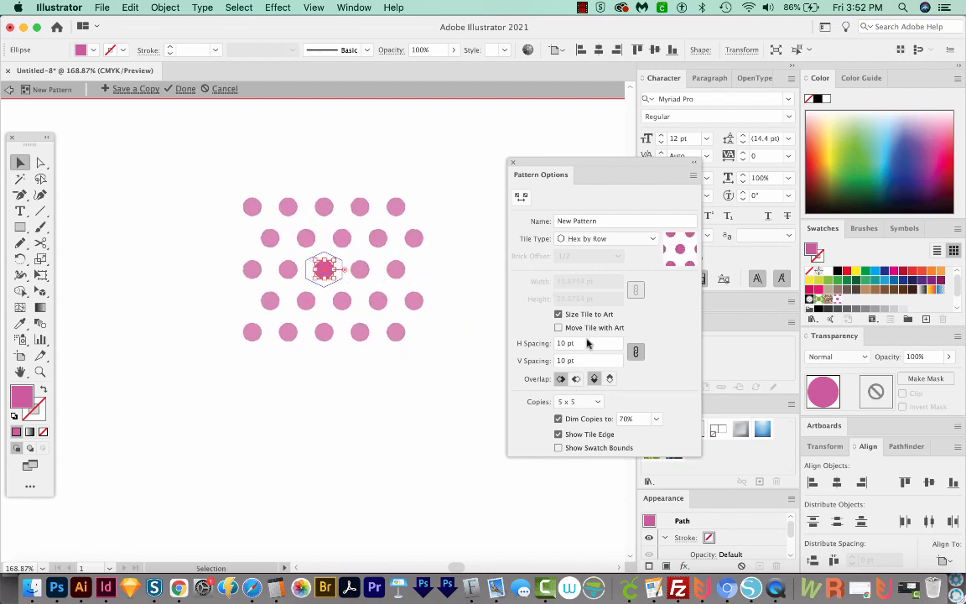
Set the pattern's linked horizontal and vertical spacing to 5 pt.
left_click(519, 343)
key("Down")
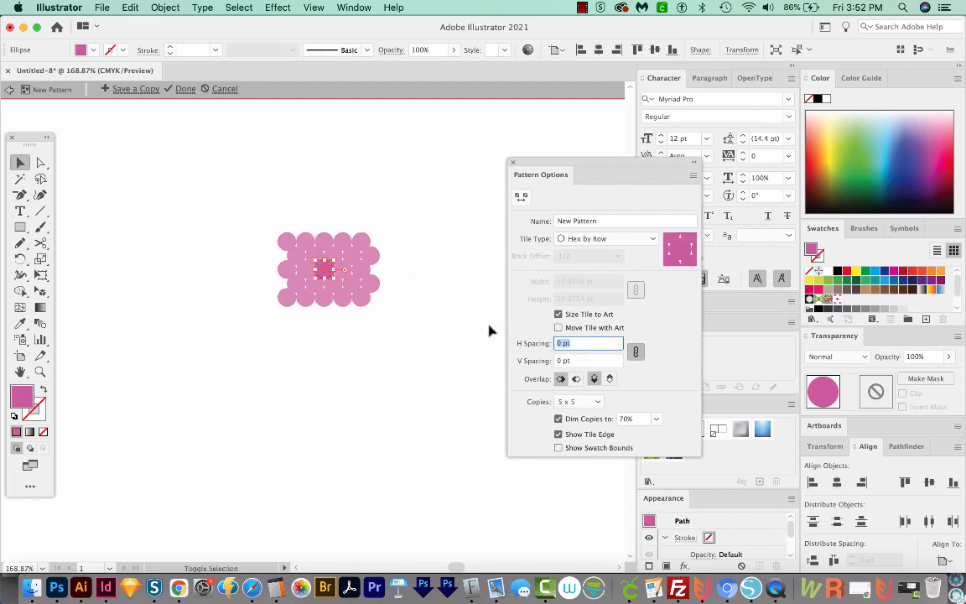
key("Down")
key("Down")
key("Down")
key("Down")
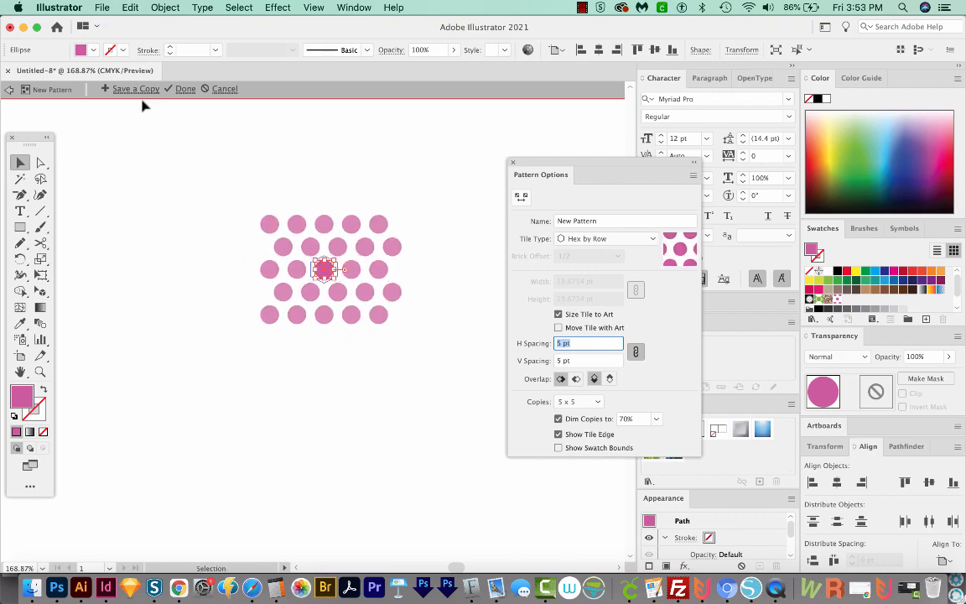
Finish editing the dot pattern, save it to its swatch and look over the updated artwork on the whole artboard.
left_click(185, 89)
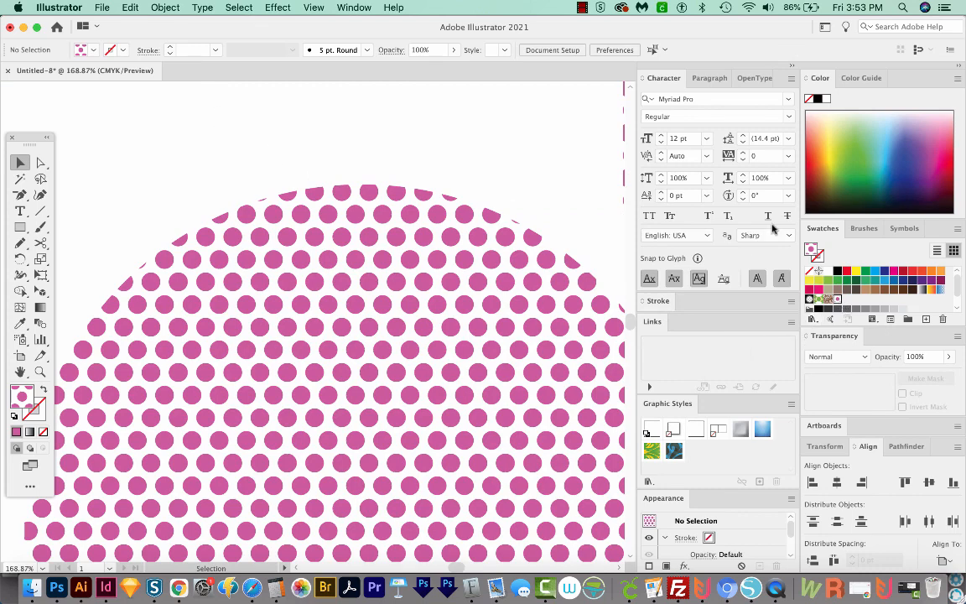
key("super+minus")
key("super+minus")
key("super+minus")
key("super+minus")
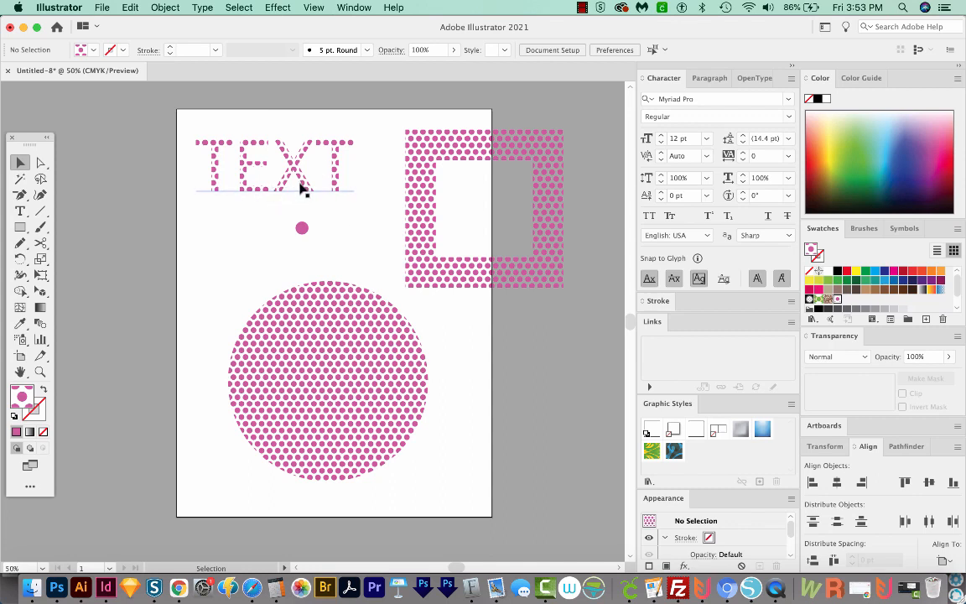
left_click(369, 354)
left_click(473, 381)
left_click(364, 354)
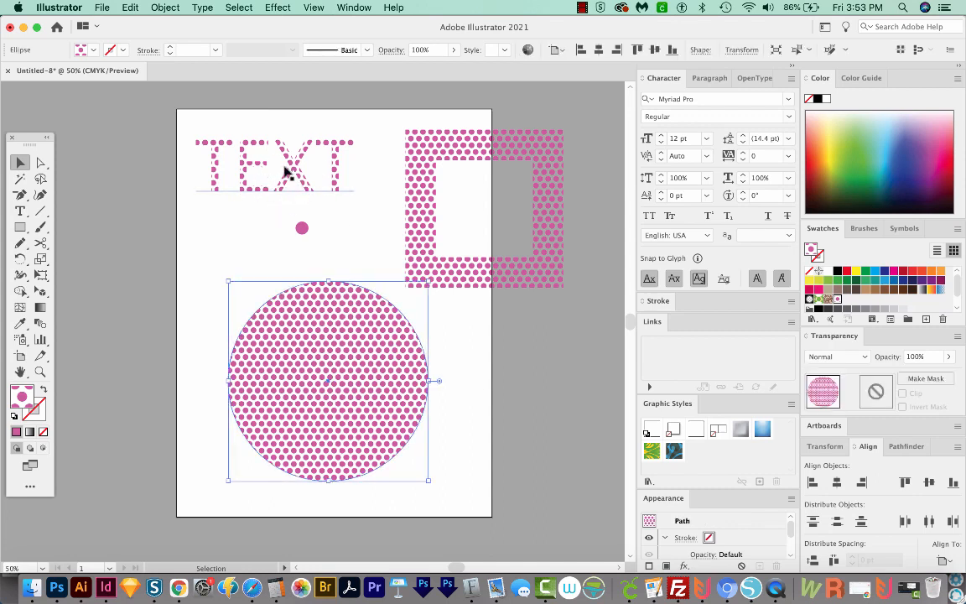
Open the Scale options for the text and turn off Scale Strokes & Effects and Transform Objects, leaving Transform Patterns on.
left_click(286, 170)
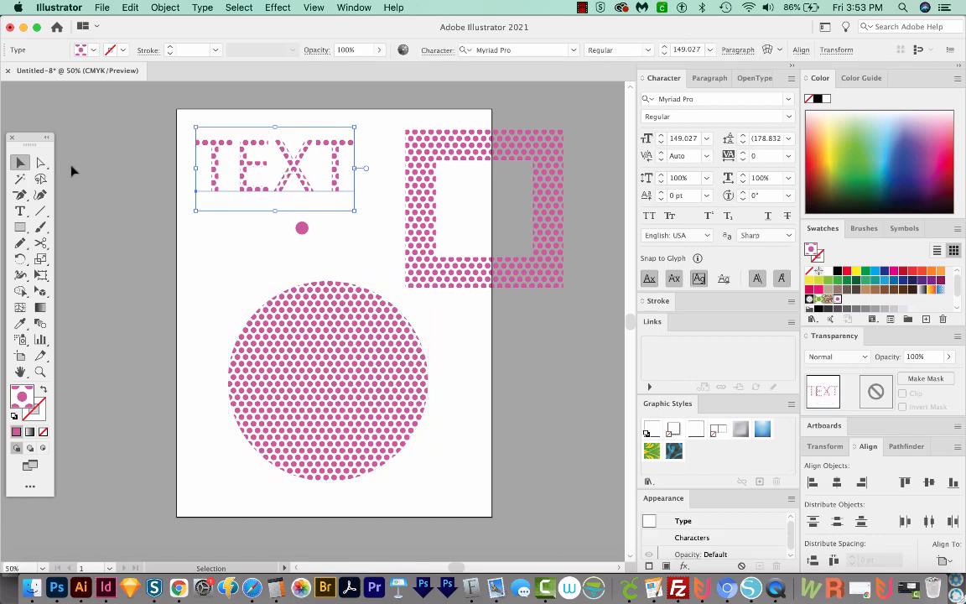
key("s")
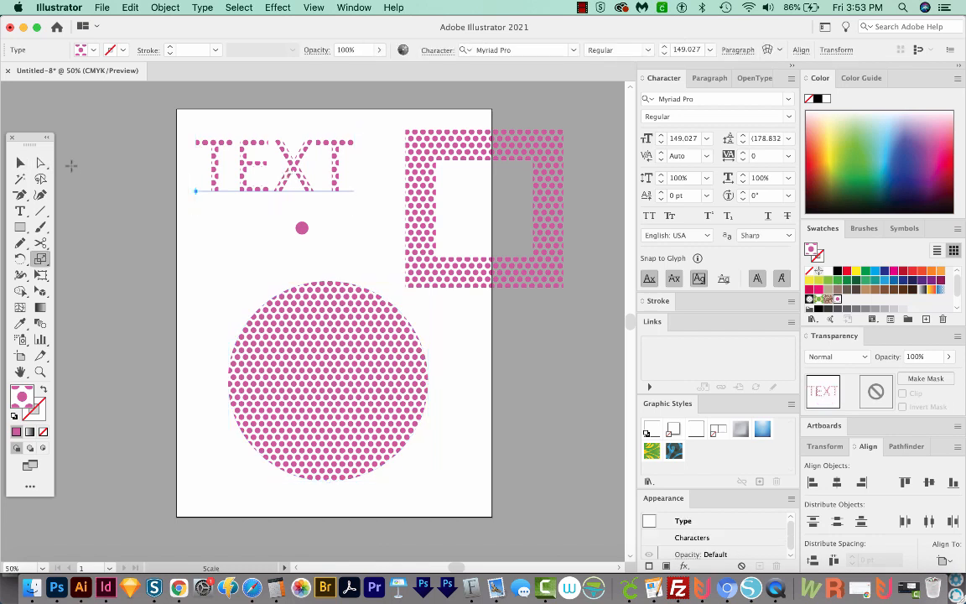
double_click(39, 260)
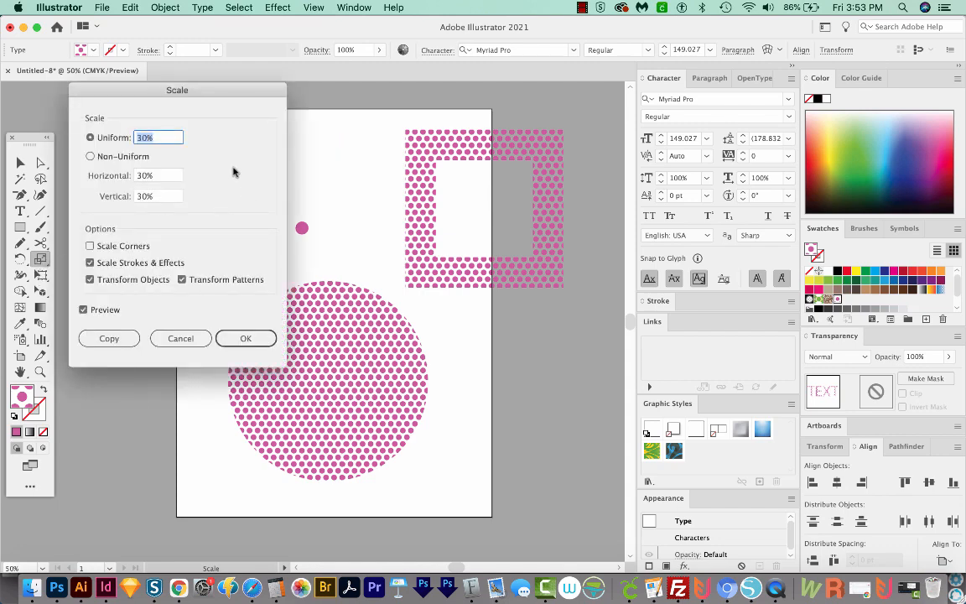
left_click_drag(227, 94, 433, 160)
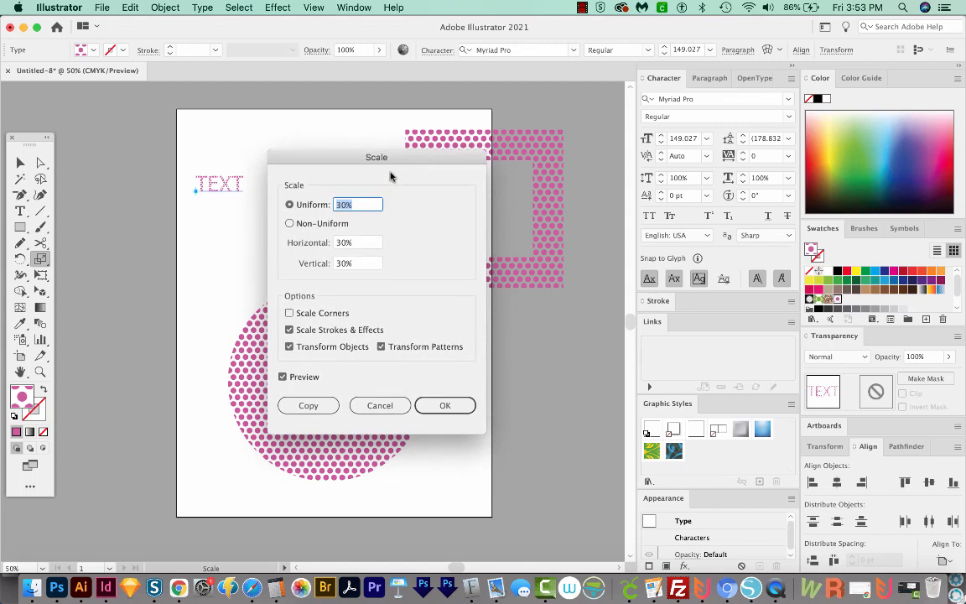
left_click(290, 330)
left_click(290, 347)
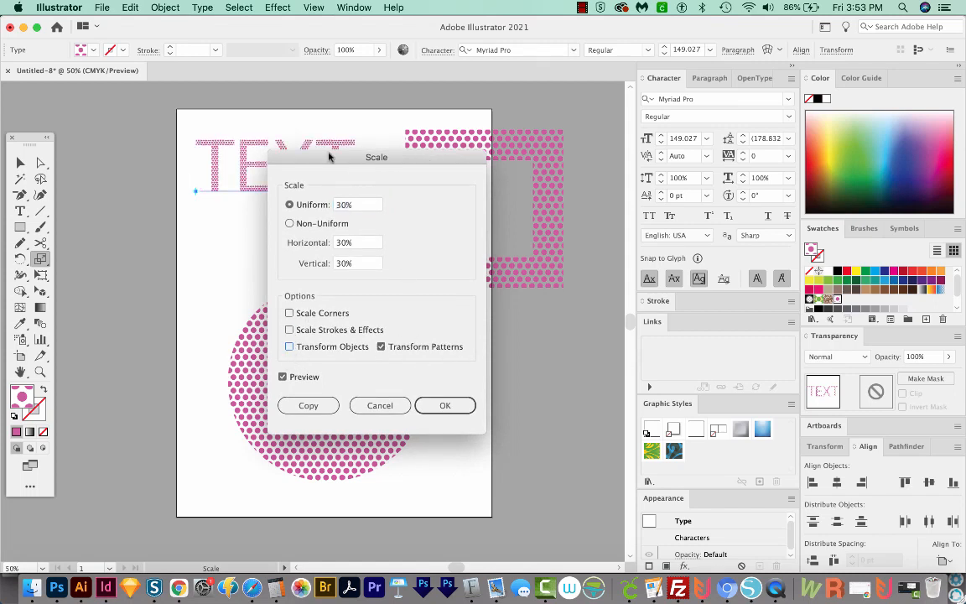
Scale the text's pattern fill uniformly to 60% without resizing the letters.
left_click_drag(330, 157, 426, 155)
key("shift+Up")
key("shift+Up")
key("shift+Up")
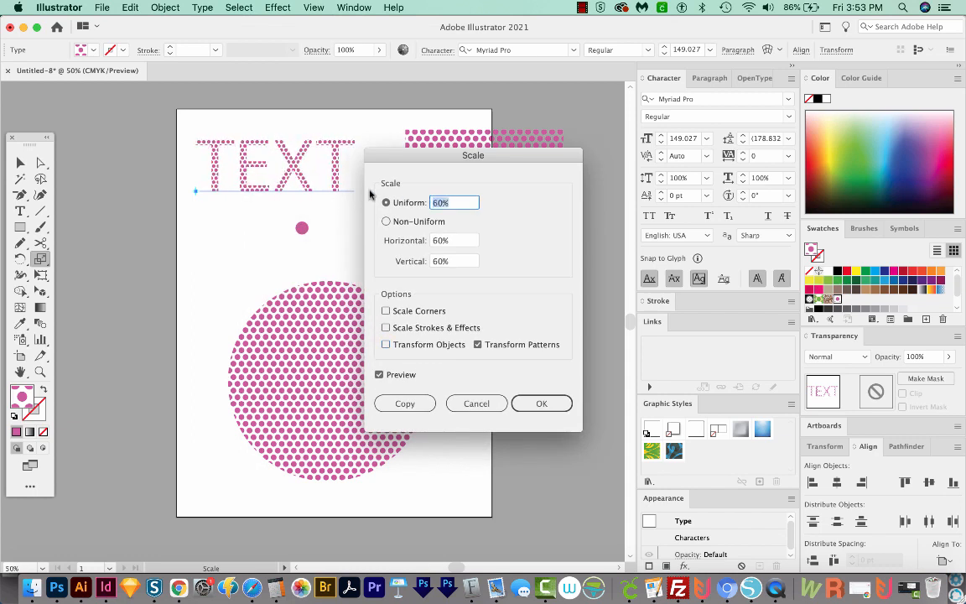
left_click(545, 405)
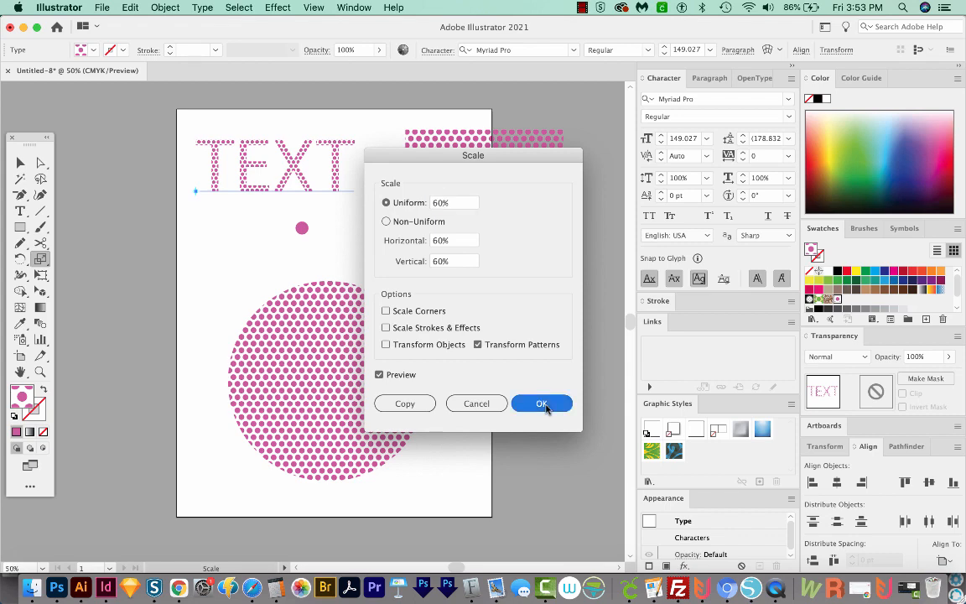
Compare the dot size in the text with the dots in the square's stroke and the large circle.
key("z")
left_click_drag(397, 124, 155, 268)
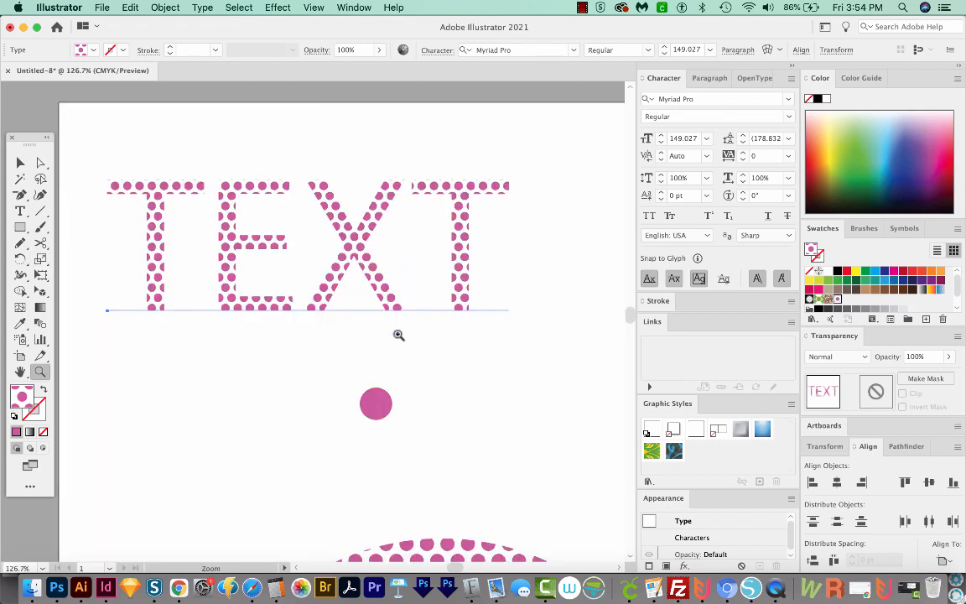
key("space")
mouse_move(528, 373)
left_mouse_down()
mouse_move(416, 361)
mouse_move(527, 365)
left_mouse_up()
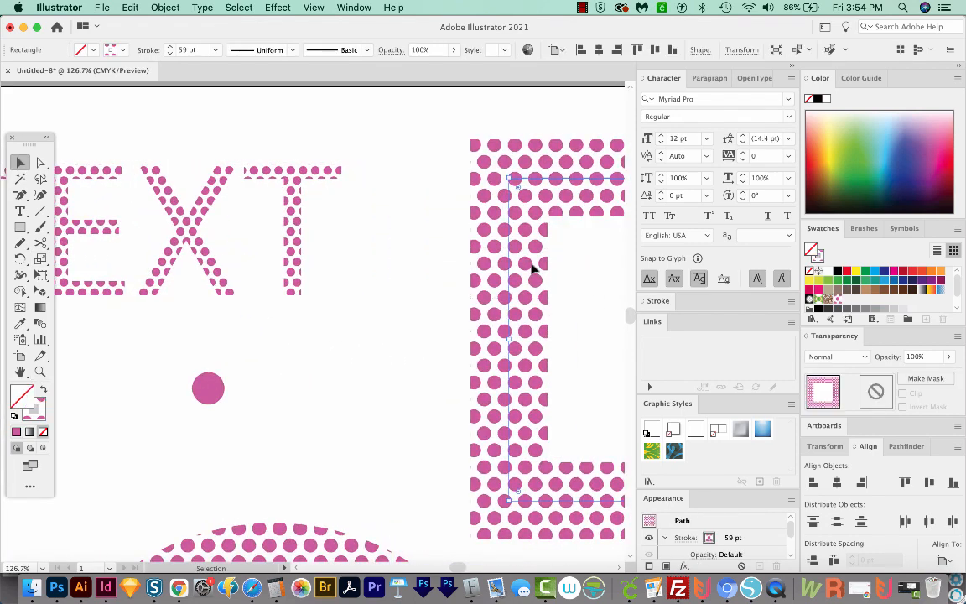
key("super+minus")
key("super+minus")
key("space")
left_click_drag(276, 375, 489, 319)
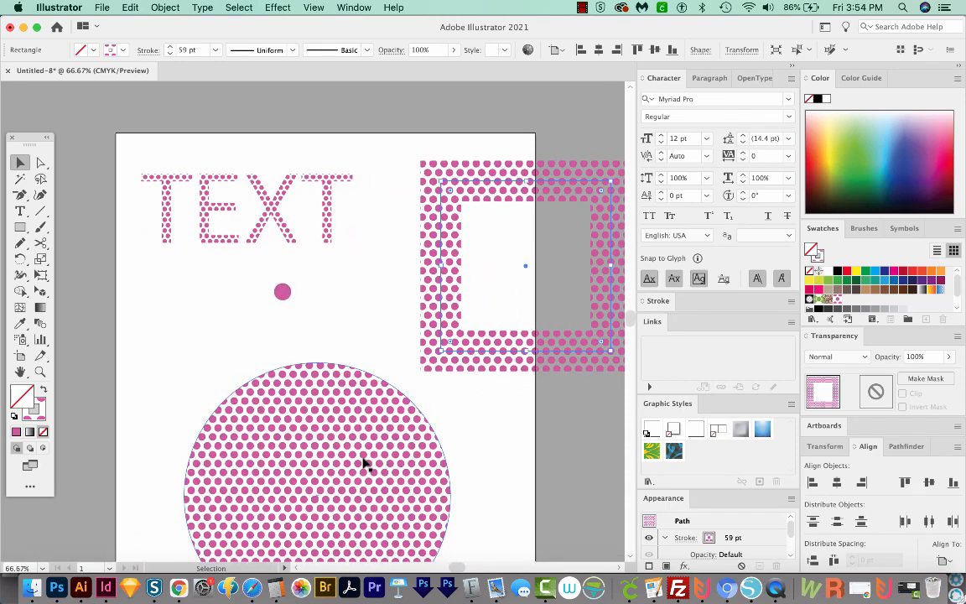
left_click(262, 223)
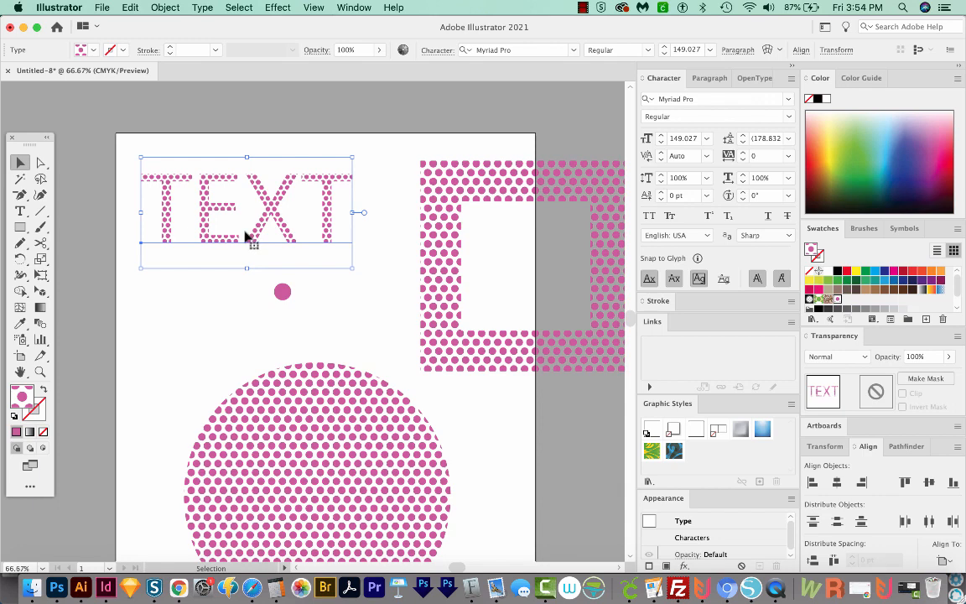
scroll(245, 237, "down", 2)
scroll(245, 237, "right", 2)
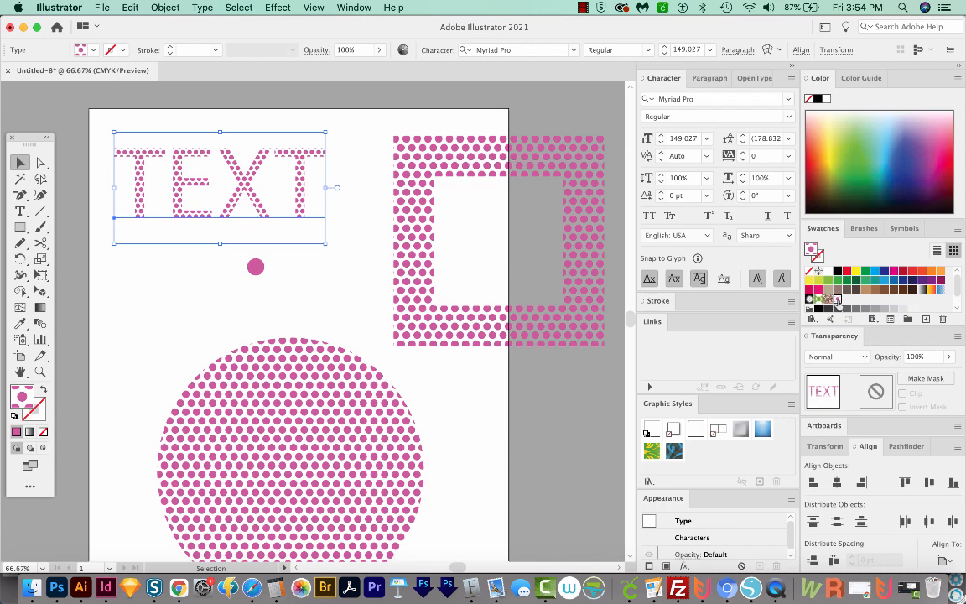
Open the pink polka dot pattern for editing, recolor its dot light green and save the change to the swatch.
double_click(830, 301)
scroll(361, 310, "up", 5)
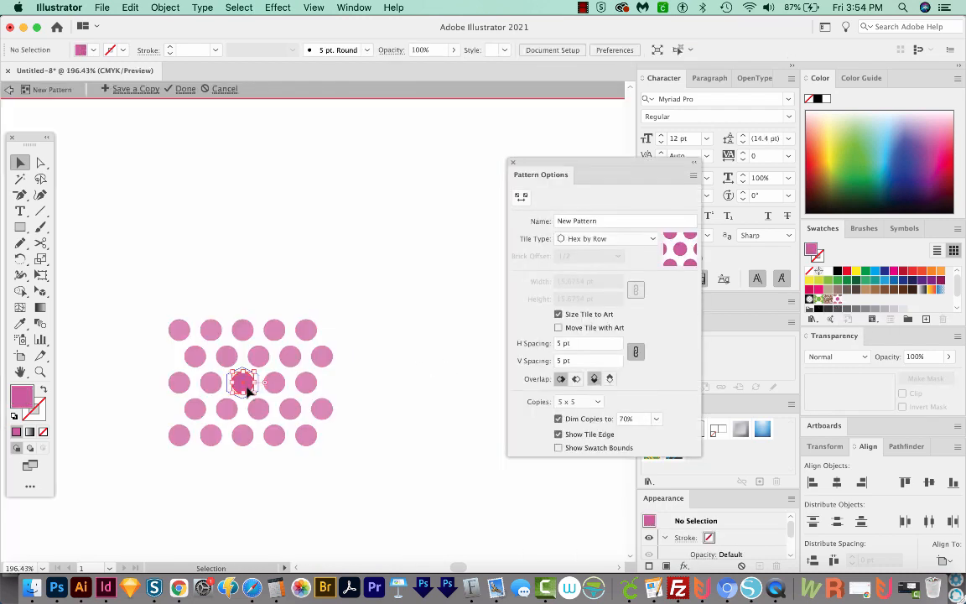
left_click(245, 384)
left_click(848, 144)
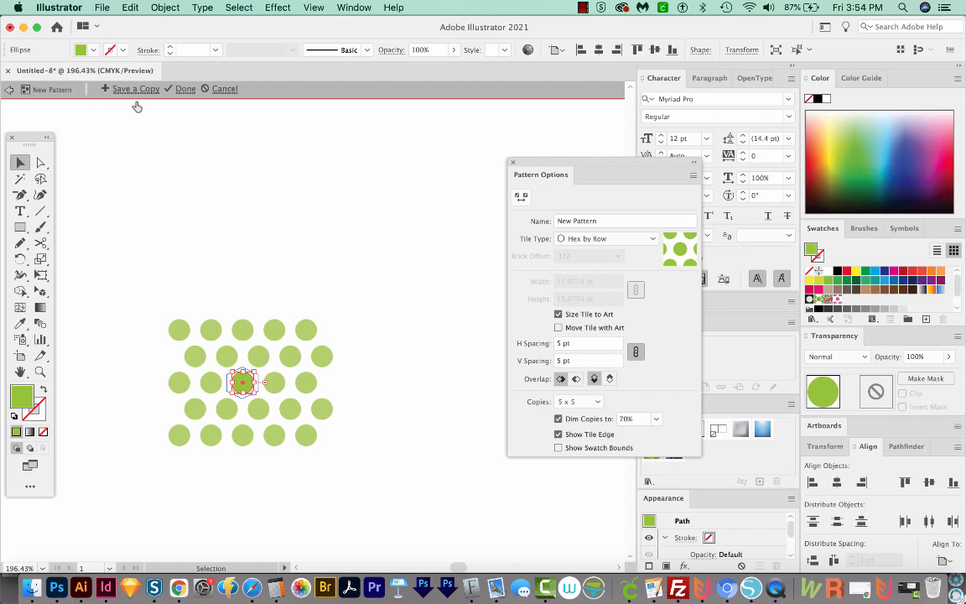
left_click(184, 93)
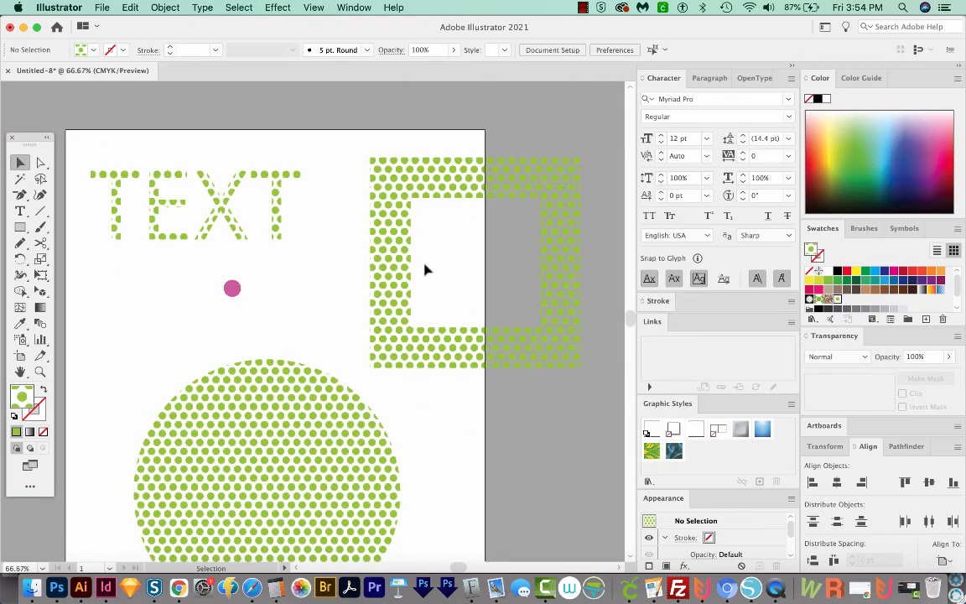
Edit the green dot pattern again, set its linked horizontal and vertical spacing to 12 pt and save it to the swatch.
left_click_drag(397, 348, 445, 296)
double_click(835, 304)
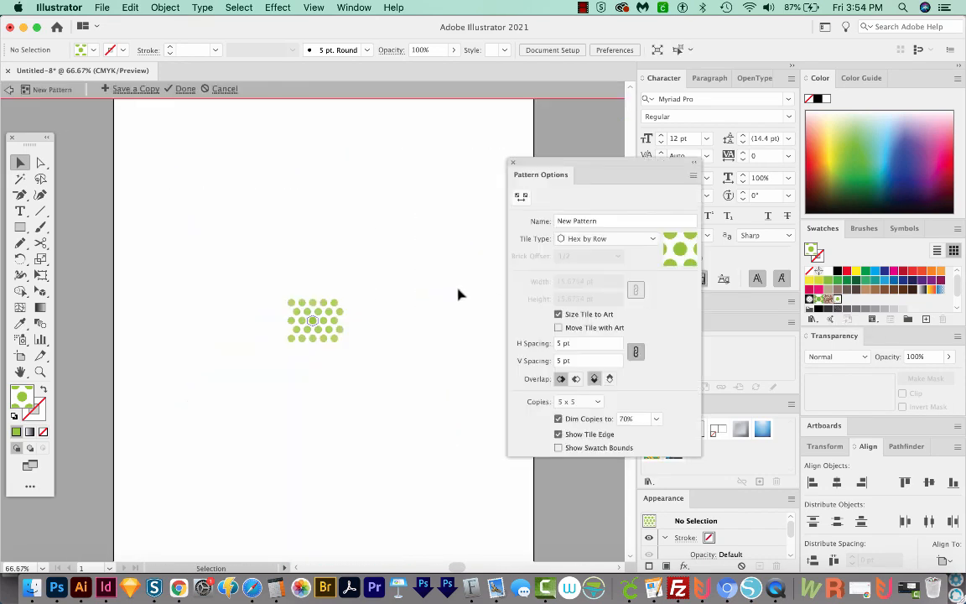
left_click_drag(574, 162, 450, 135)
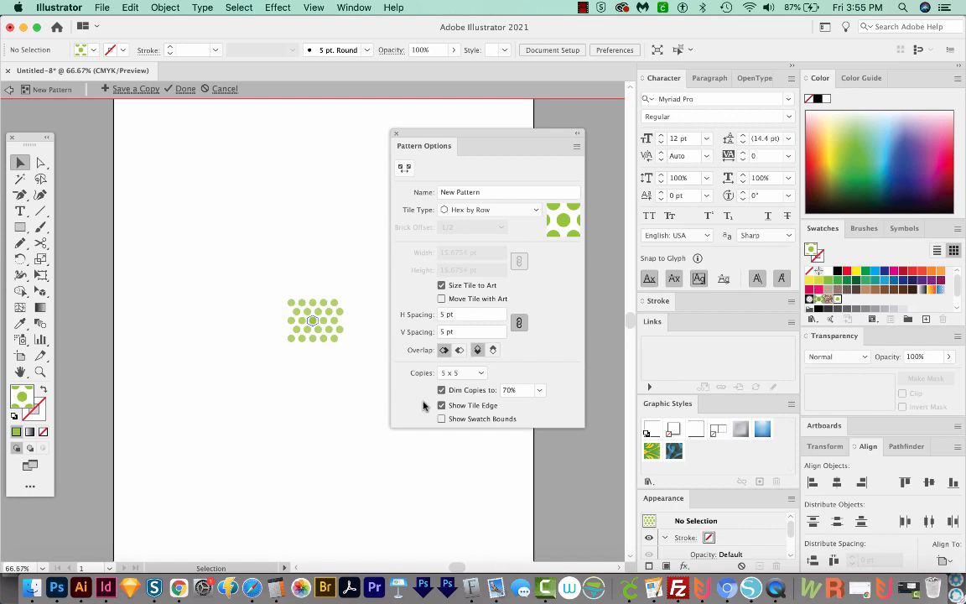
key("Up")
key("Up")
key("Up")
key("Up")
key("Up")
key("Up")
key("Up")
key("Up")
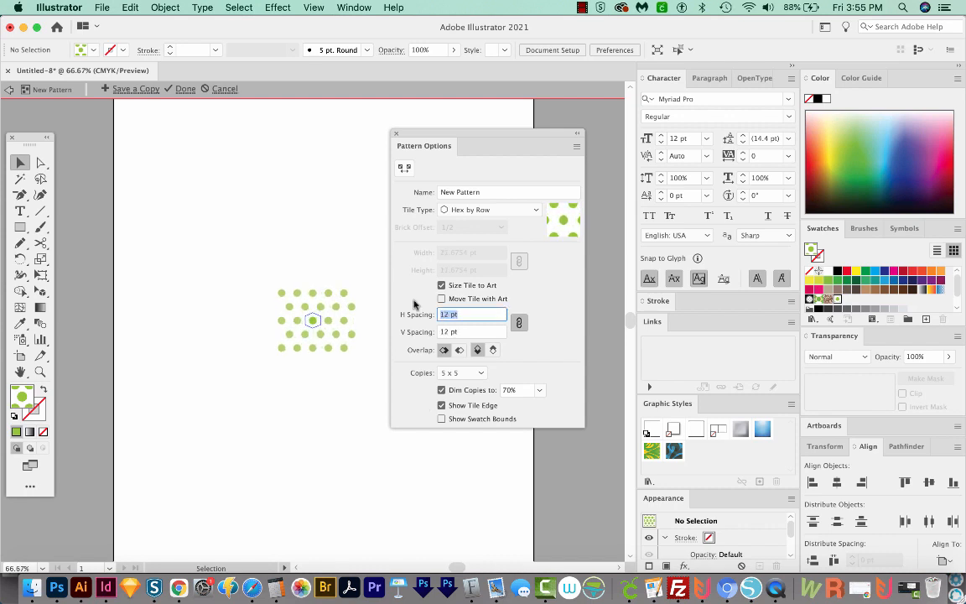
left_click(186, 89)
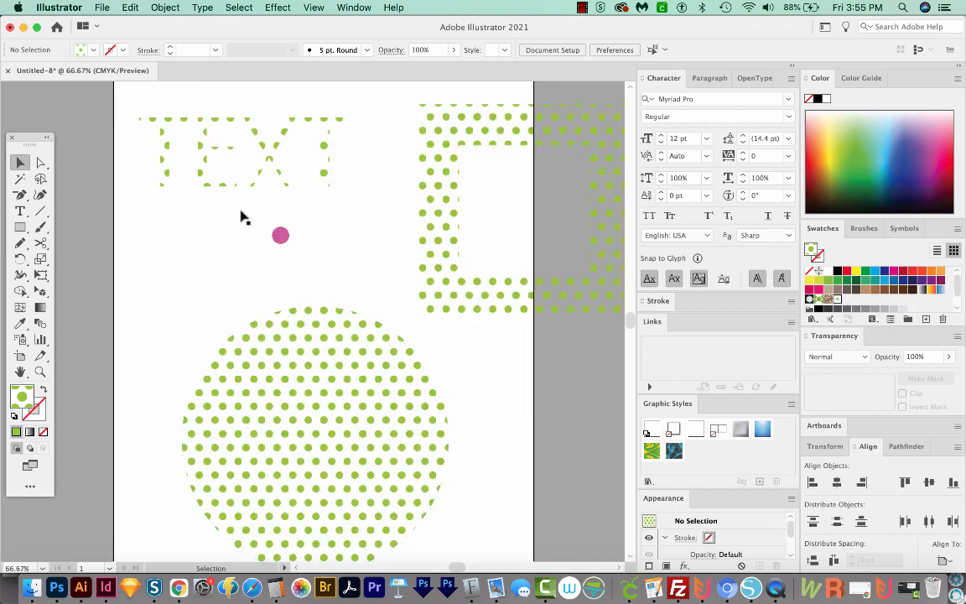
Move the large dotted circle slightly up and to the left on the artboard.
left_click_drag(425, 466, 393, 430)
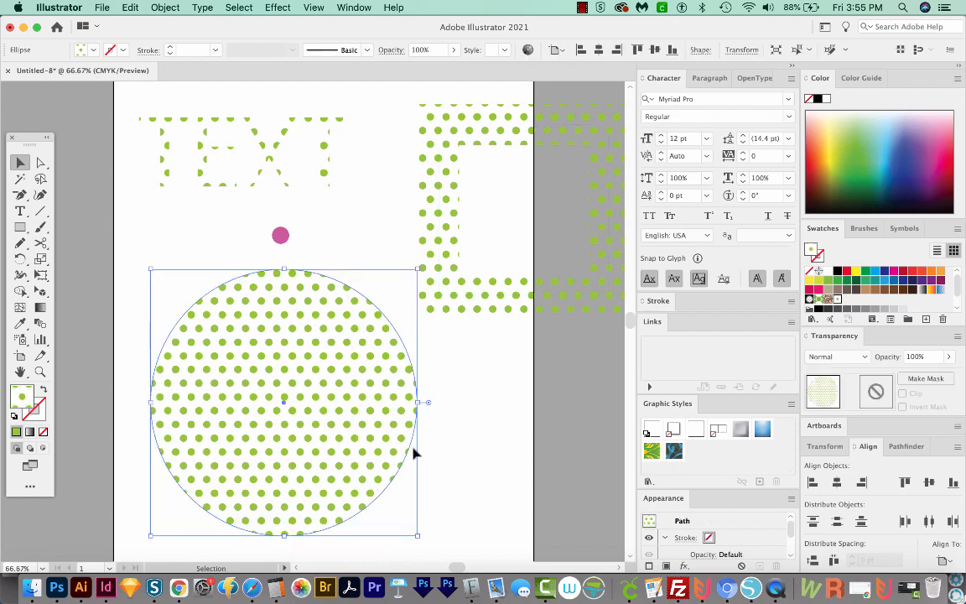